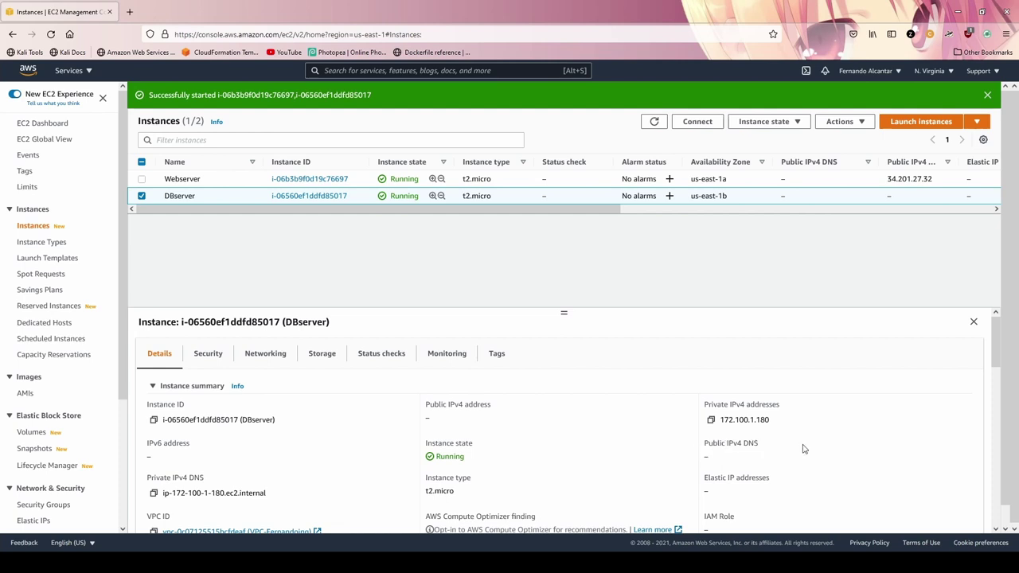
In the VPC service, start a new NAT gateway and place it in the SubnetPublica-1A subnet.
{"action": "left_click", "coordinate": [455, 70]}
{"action": "type", "text": "vpc"}
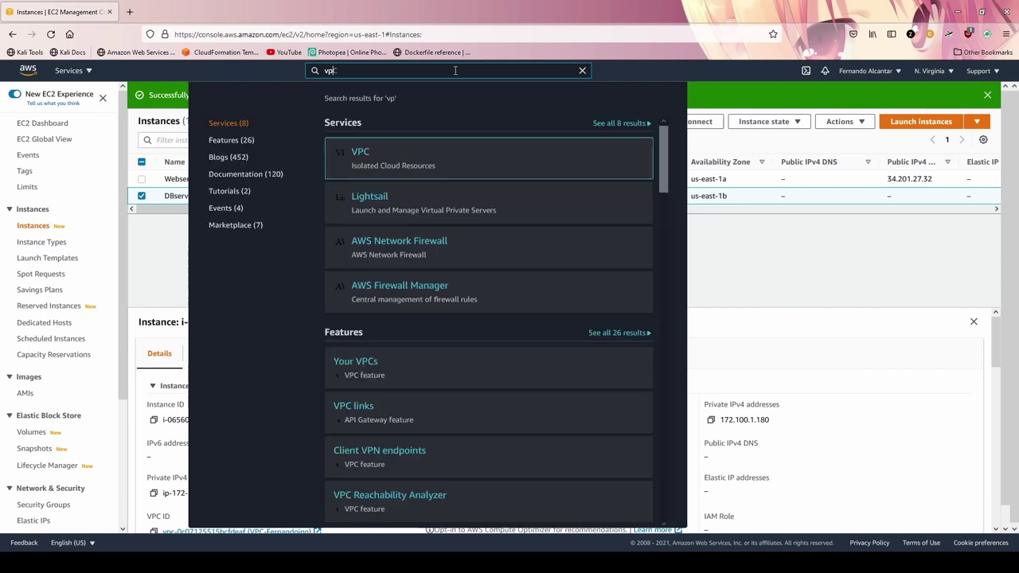
{"action": "left_click", "coordinate": [360, 157]}
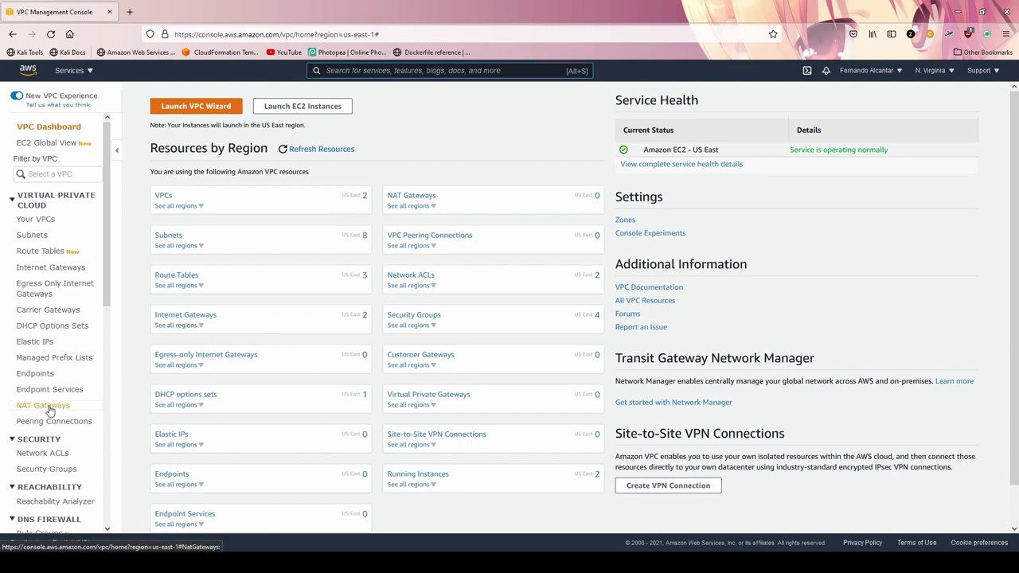
{"action": "left_click", "coordinate": [80, 405]}
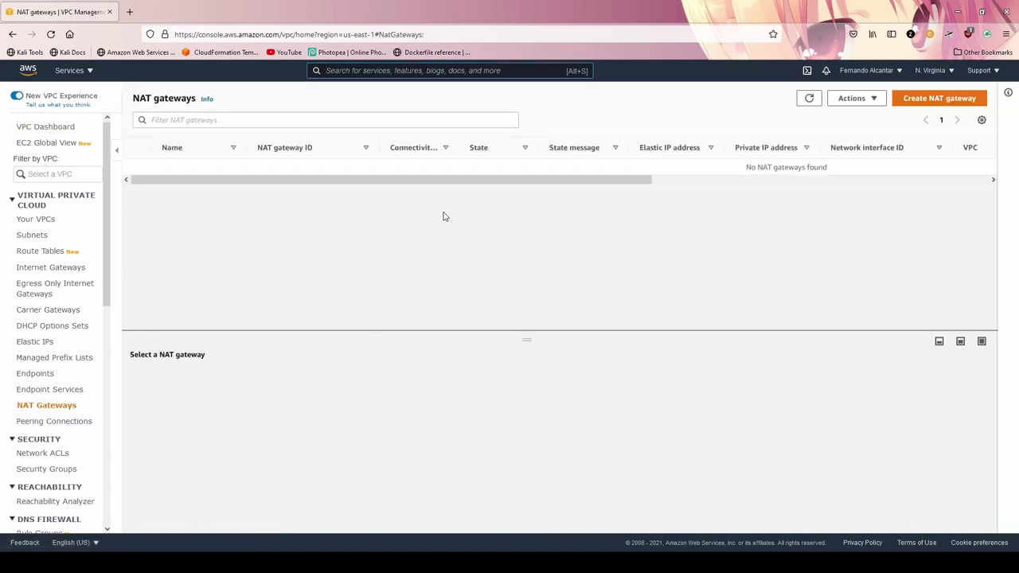
{"action": "left_click", "coordinate": [926, 100]}
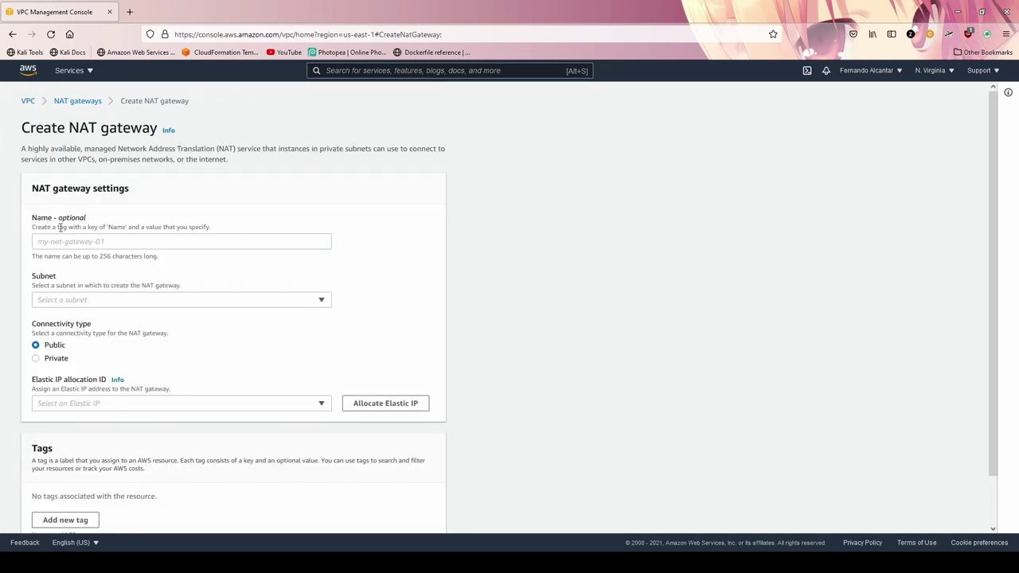
{"action": "left_click", "coordinate": [132, 300]}
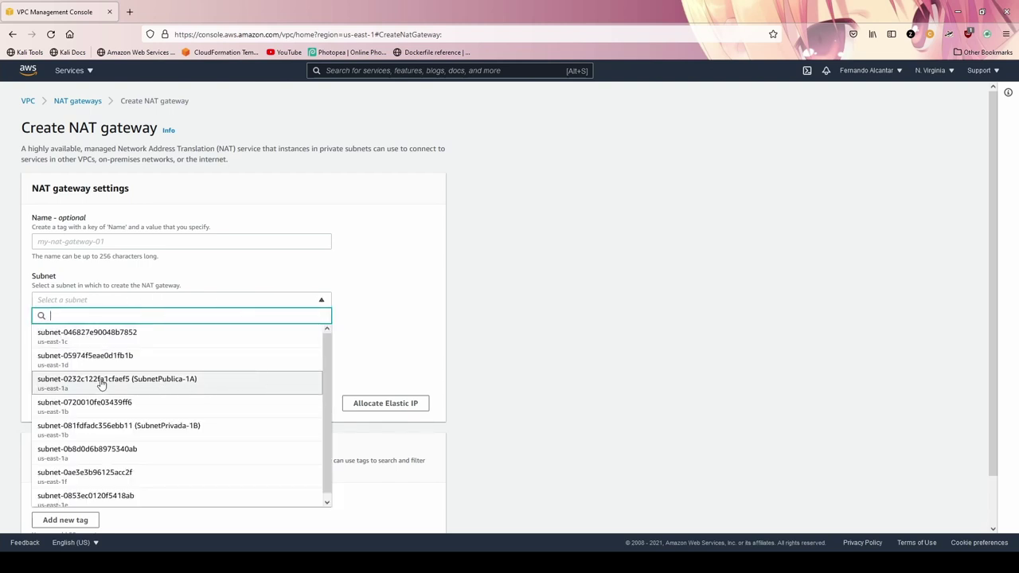
{"action": "left_click", "coordinate": [174, 382]}
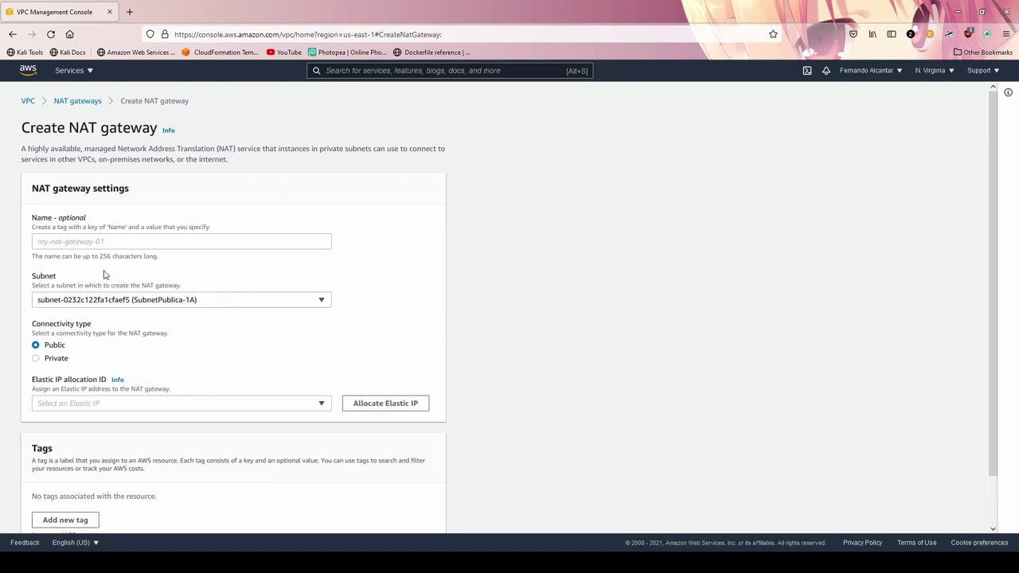
Allocate a new Elastic IP address for the public NAT gateway.
{"action": "scroll", "coordinate": [103, 338], "scroll_direction": "down", "scroll_amount": 2}
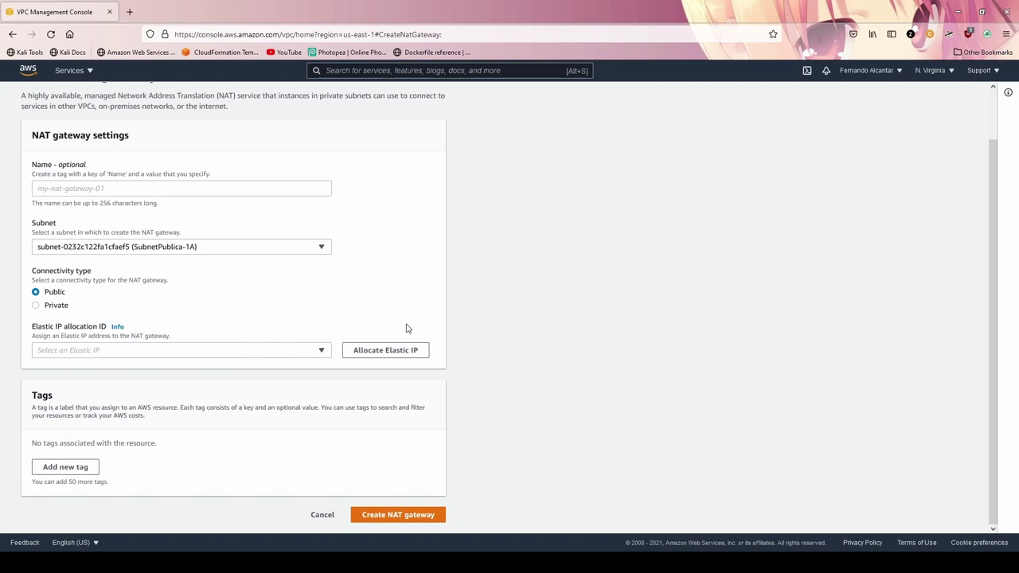
{"action": "left_click", "coordinate": [320, 350]}
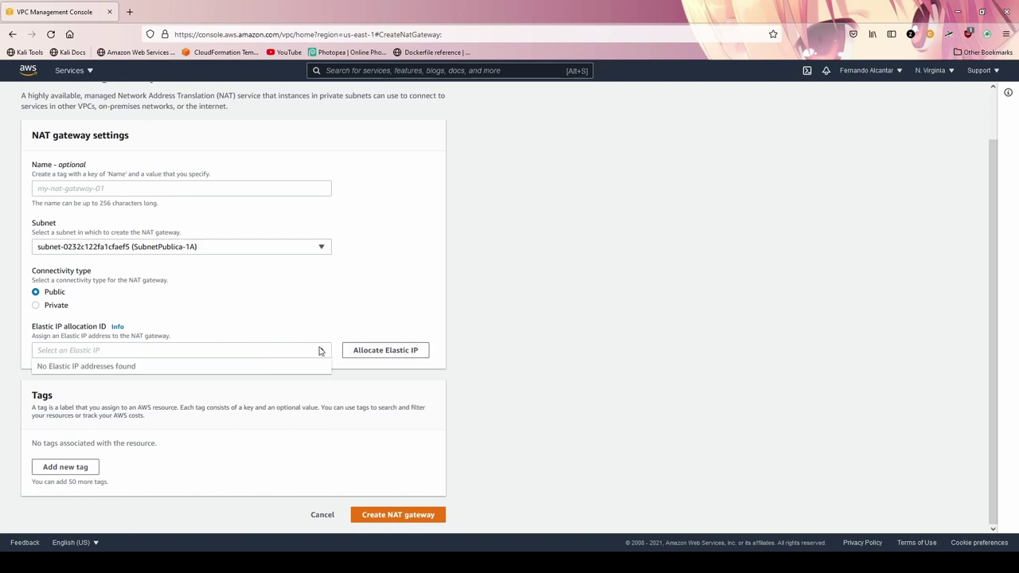
{"action": "left_click", "coordinate": [381, 355]}
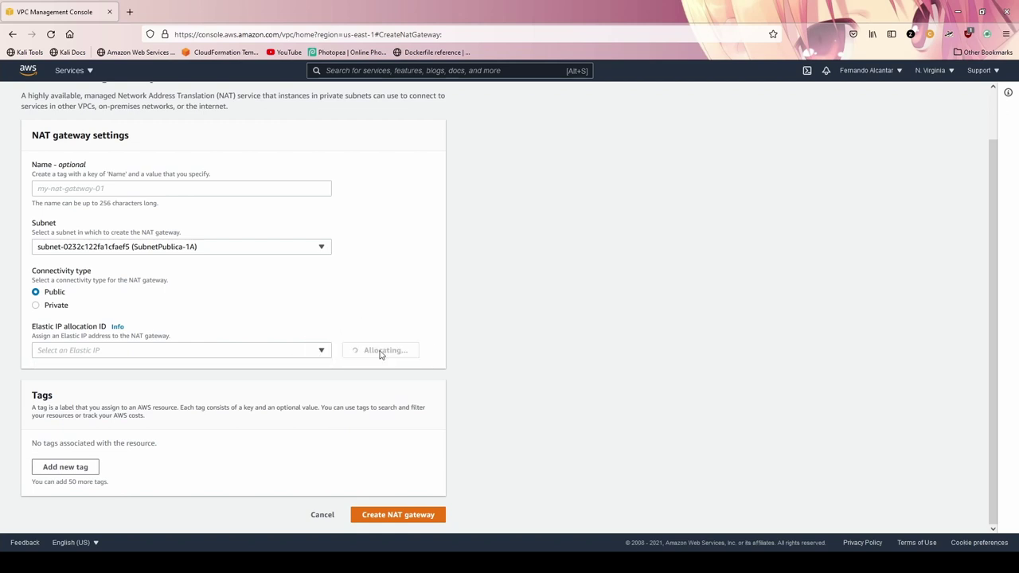
{"action": "scroll", "coordinate": [169, 395], "scroll_direction": "down", "scroll_amount": 1}
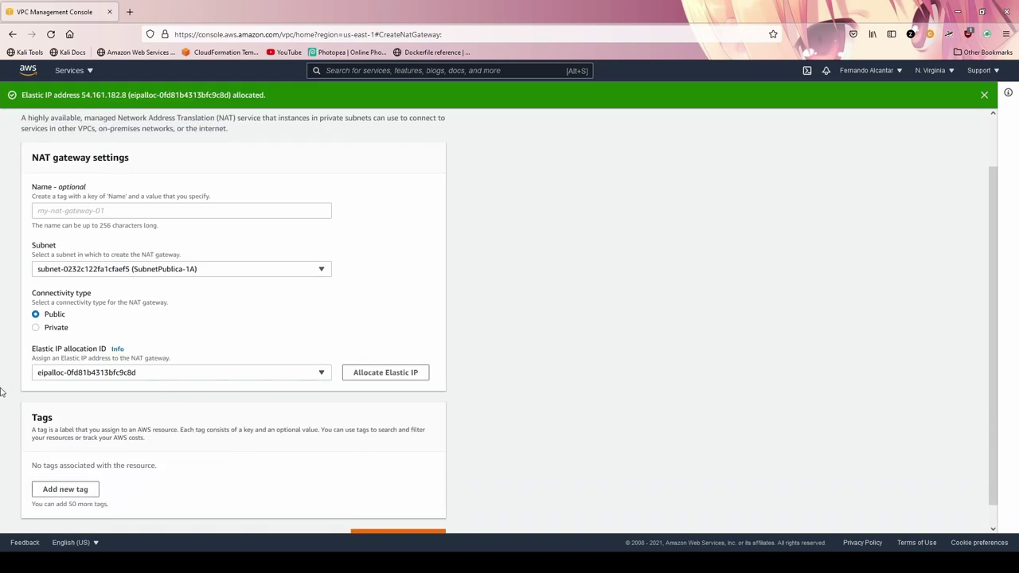
Name the NAT gateway Natgeway-Fernandoing and create it.
{"action": "scroll", "coordinate": [100, 389], "scroll_direction": "up", "scroll_amount": 1}
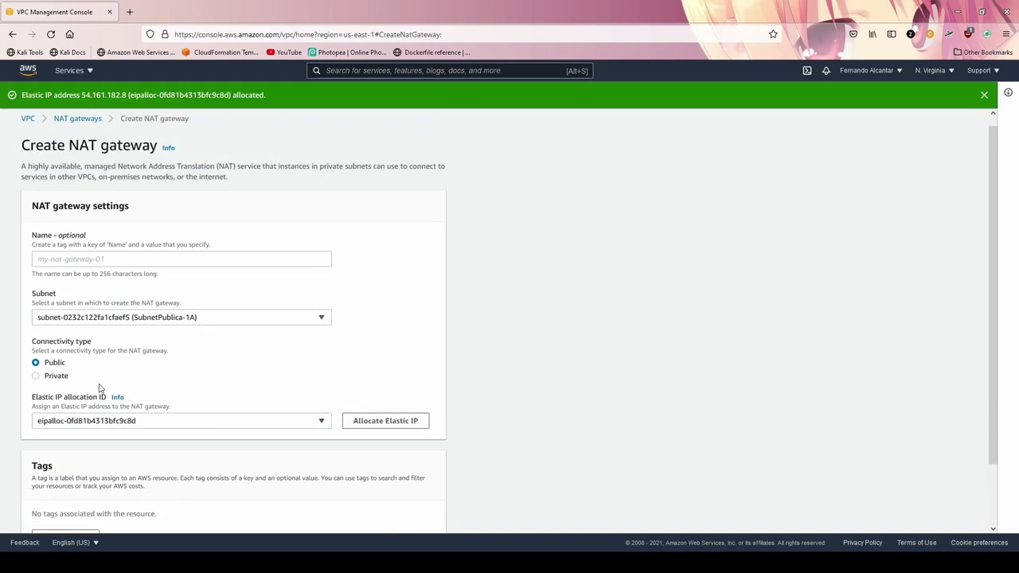
{"action": "left_click", "coordinate": [110, 268]}
{"action": "type", "text": "Natgeway-Fernandoing"}
{"action": "left_click", "coordinate": [357, 268]}
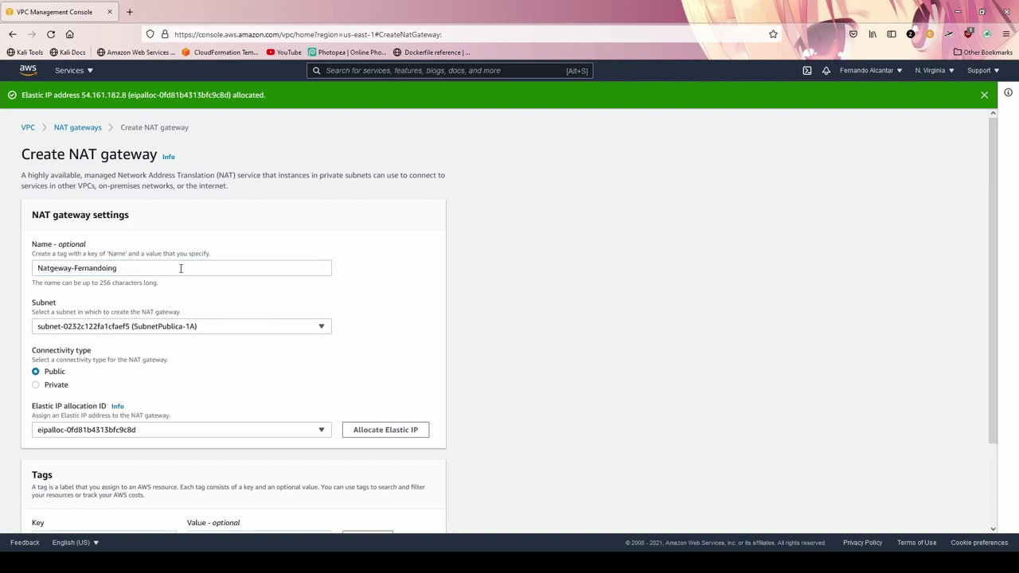
{"action": "scroll", "coordinate": [374, 277], "scroll_direction": "down", "scroll_amount": 3}
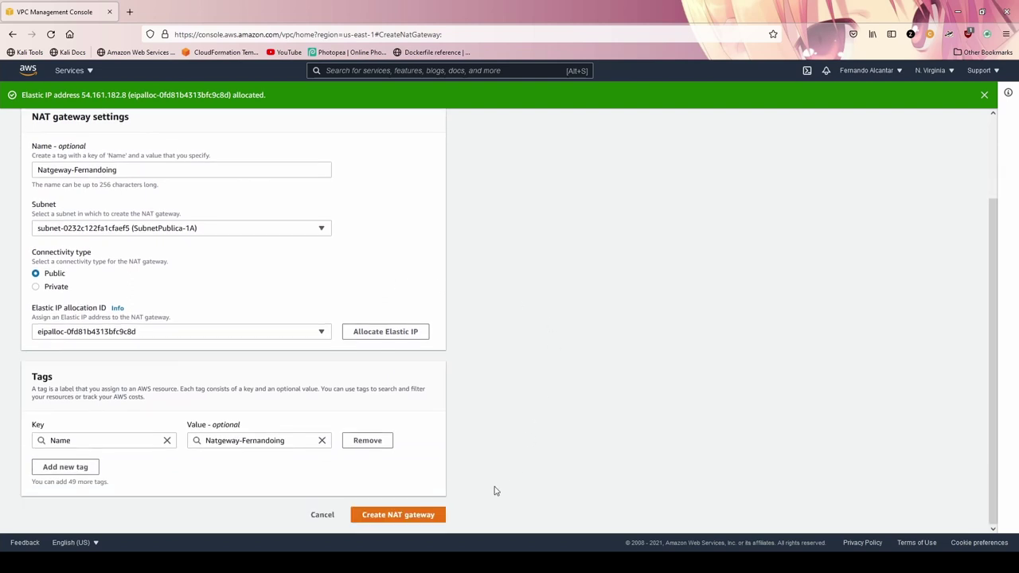
{"action": "left_click", "coordinate": [398, 516]}
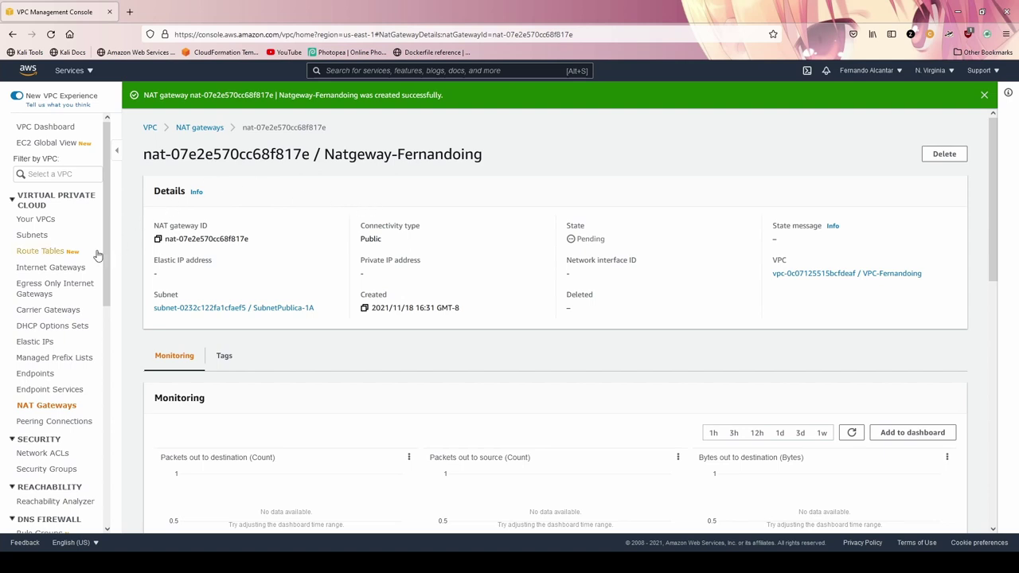
Show the route tables filtered to VPC-Fernandoing.
{"action": "left_click", "coordinate": [40, 251]}
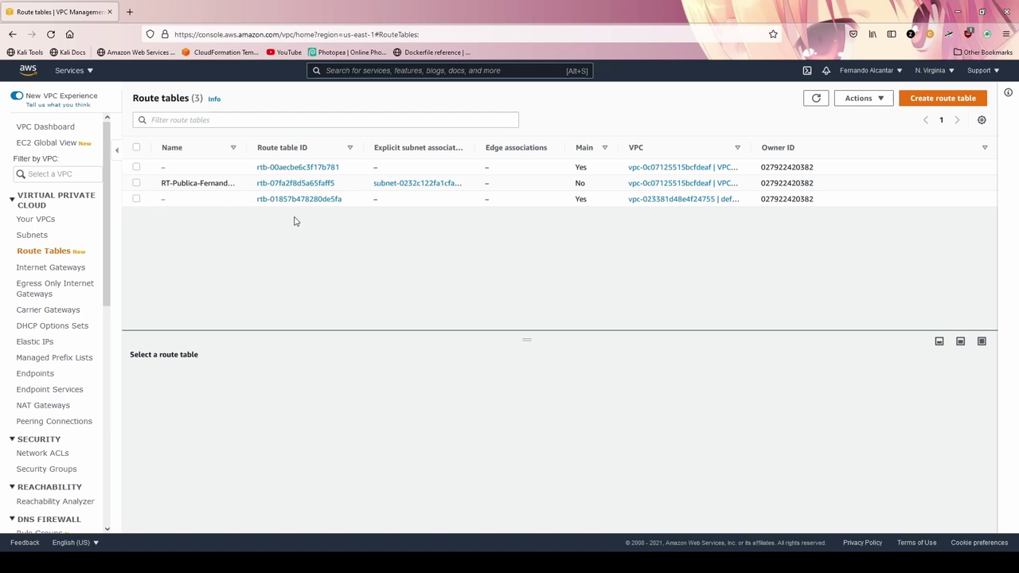
{"action": "left_click", "coordinate": [53, 173]}
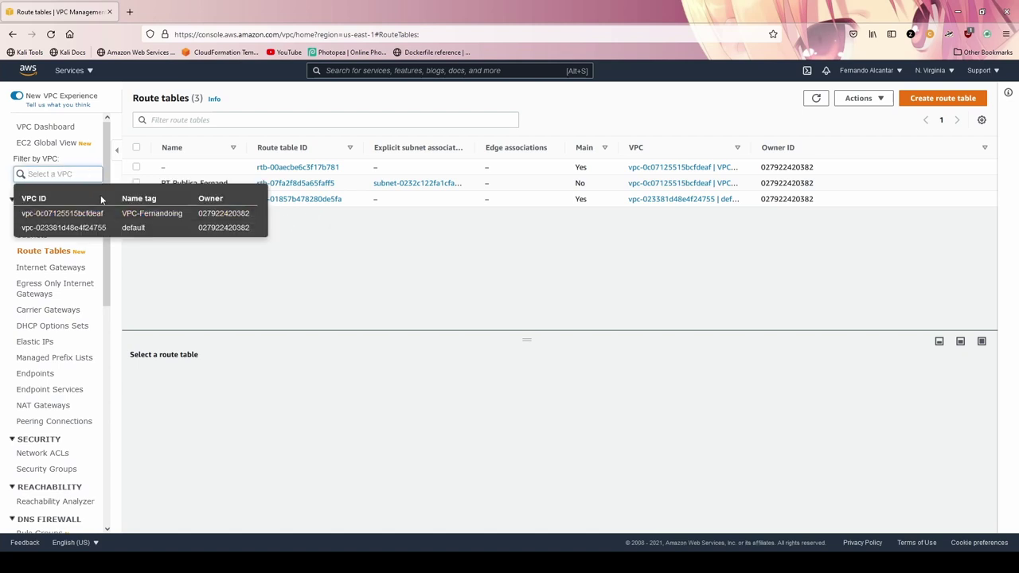
{"action": "left_click", "coordinate": [160, 214]}
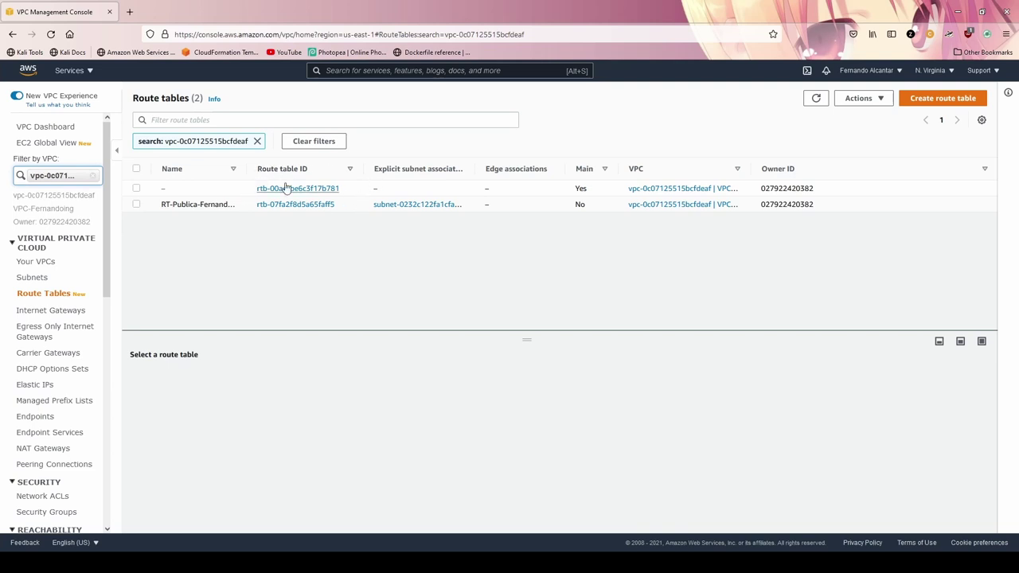
Examine the subnet associations of the main route table, including the subnets without explicit associations.
{"action": "left_click", "coordinate": [194, 189]}
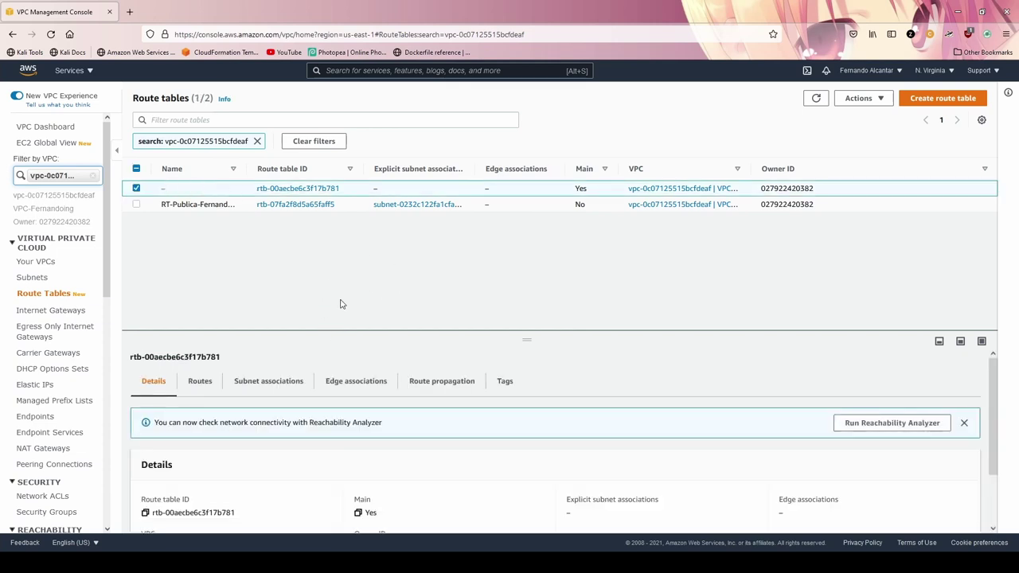
{"action": "left_click", "coordinate": [281, 378]}
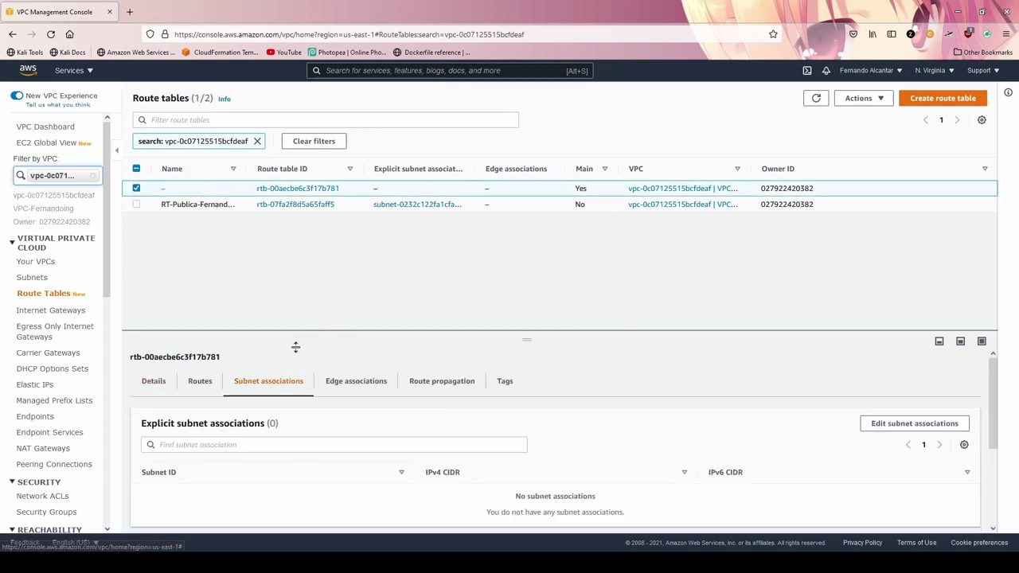
{"action": "left_click_drag", "start_coordinate": [395, 329], "coordinate": [470, 266]}
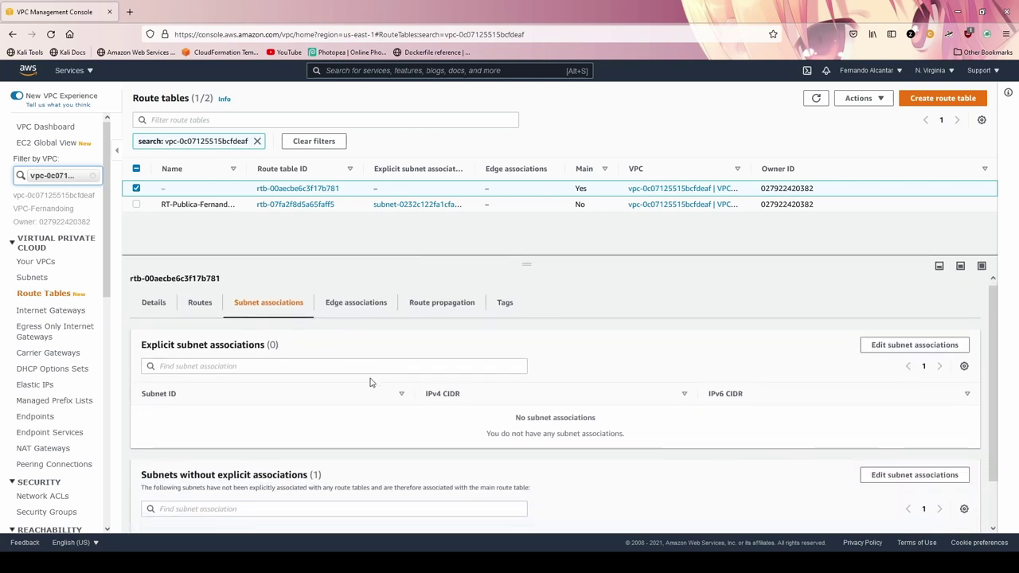
{"action": "scroll", "coordinate": [371, 394], "scroll_direction": "down", "scroll_amount": 2}
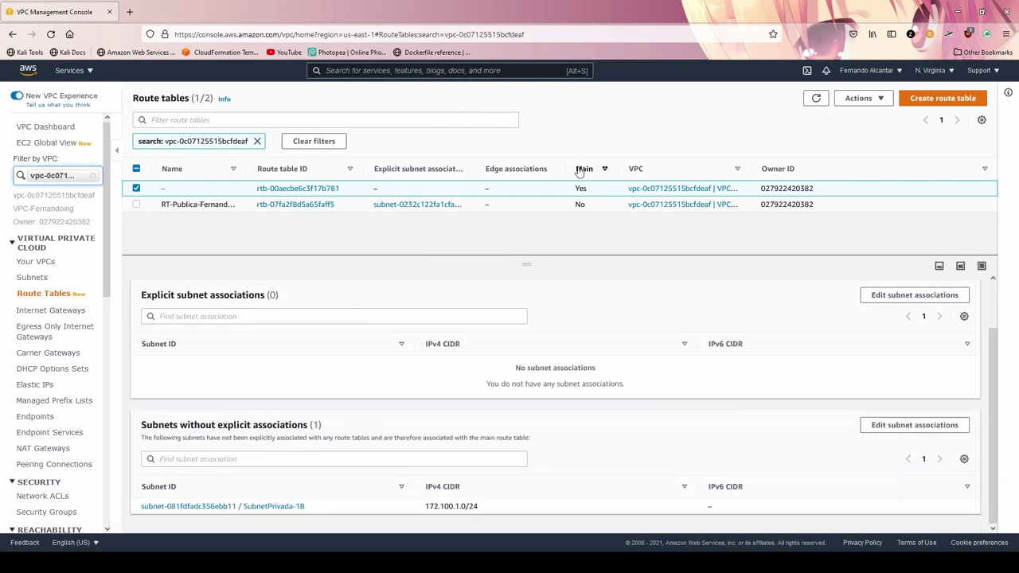
{"action": "scroll", "coordinate": [190, 423], "scroll_direction": "up", "scroll_amount": 2}
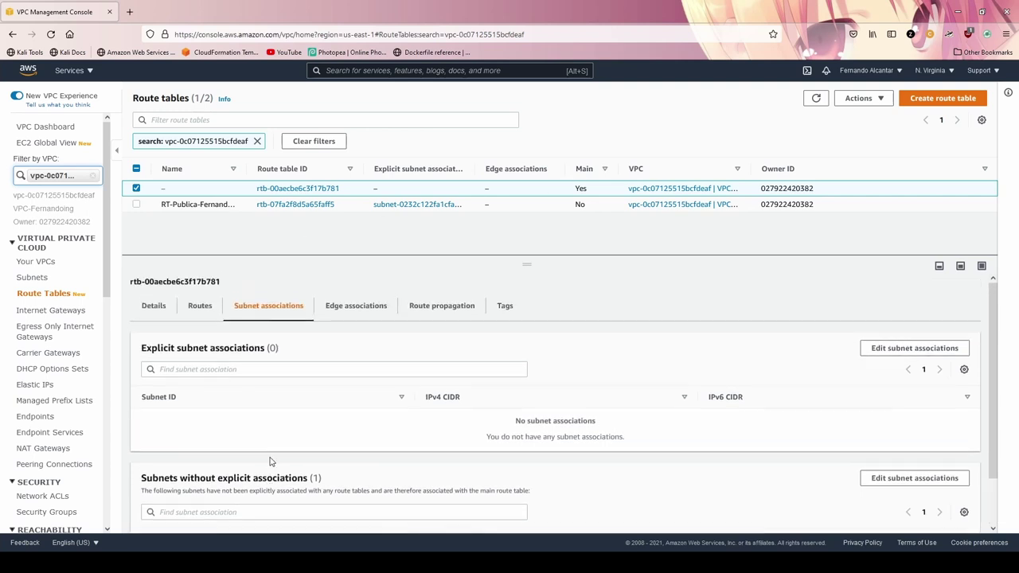
Add and save a 0.0.0.0/0 route to the new NAT gateway in the main route table, and open the NAT gateways list.
{"action": "left_click", "coordinate": [198, 309]}
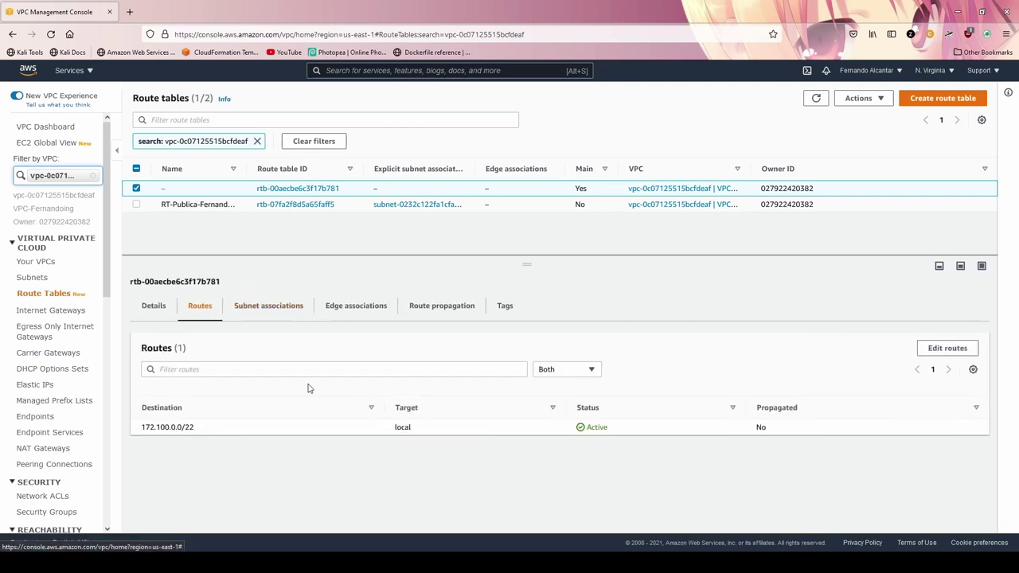
{"action": "left_click", "coordinate": [937, 350]}
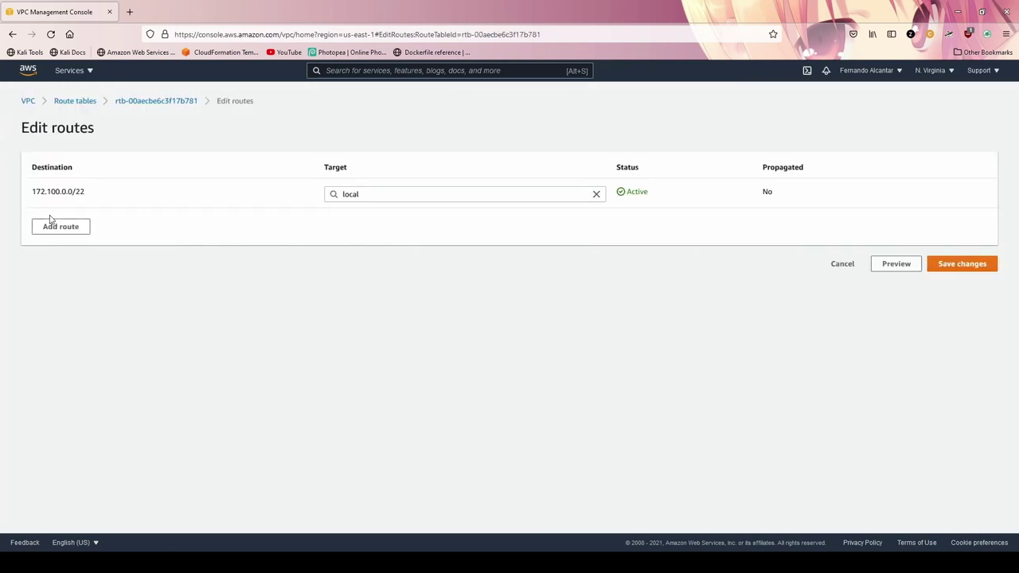
{"action": "left_click", "coordinate": [56, 226]}
{"action": "left_click", "coordinate": [104, 220]}
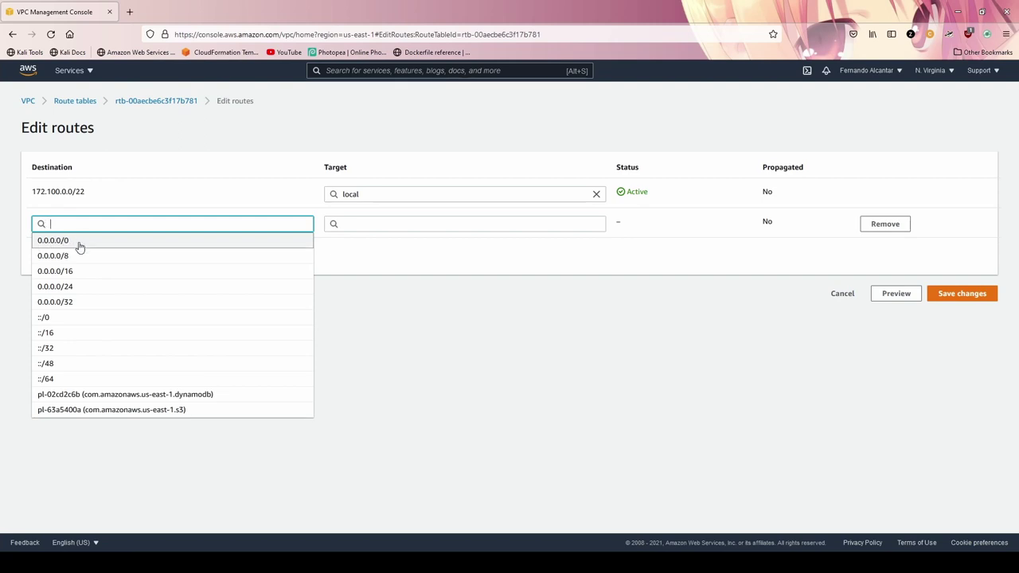
{"action": "left_click", "coordinate": [80, 245]}
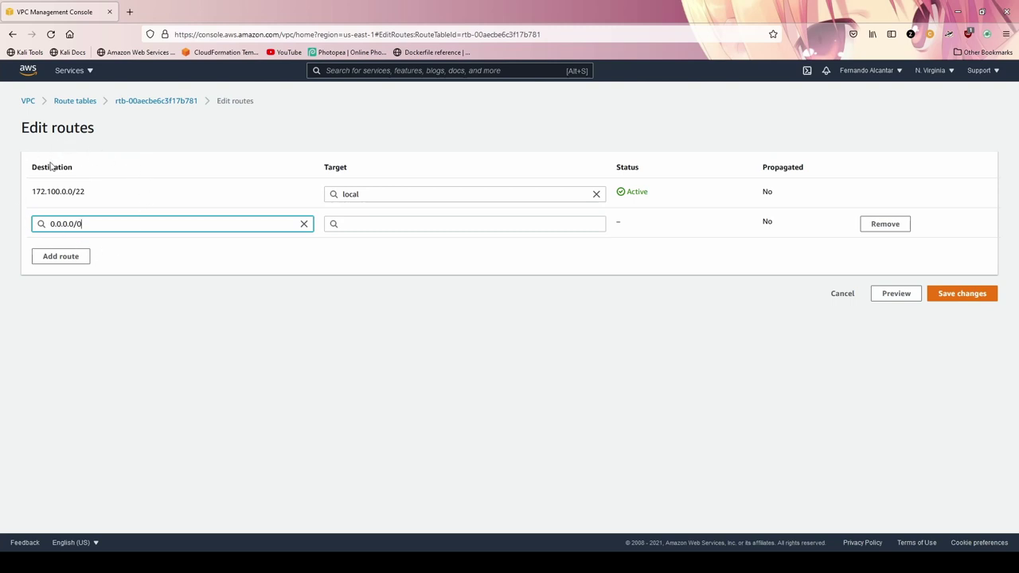
{"action": "left_click", "coordinate": [377, 222]}
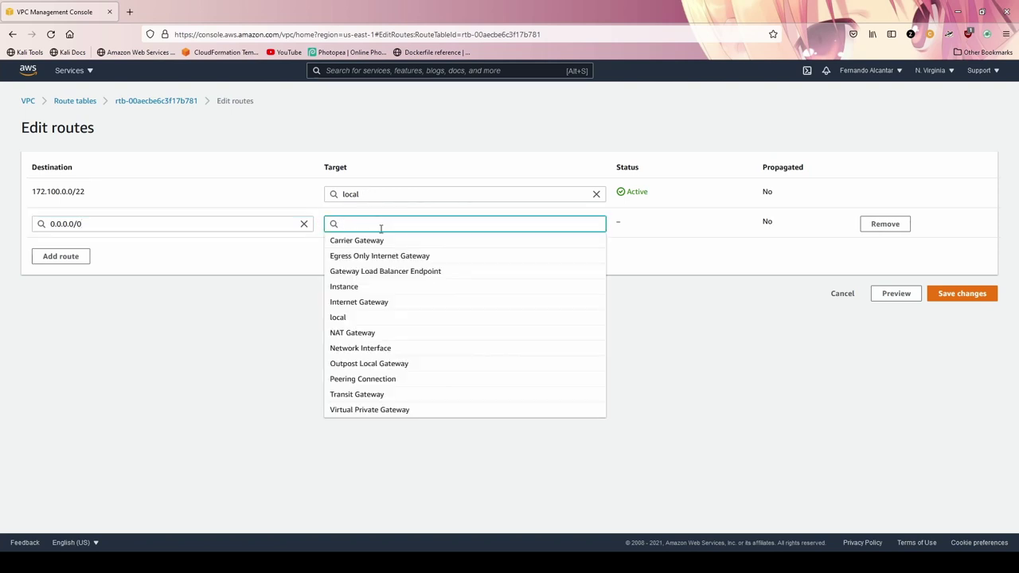
{"action": "left_click", "coordinate": [386, 332]}
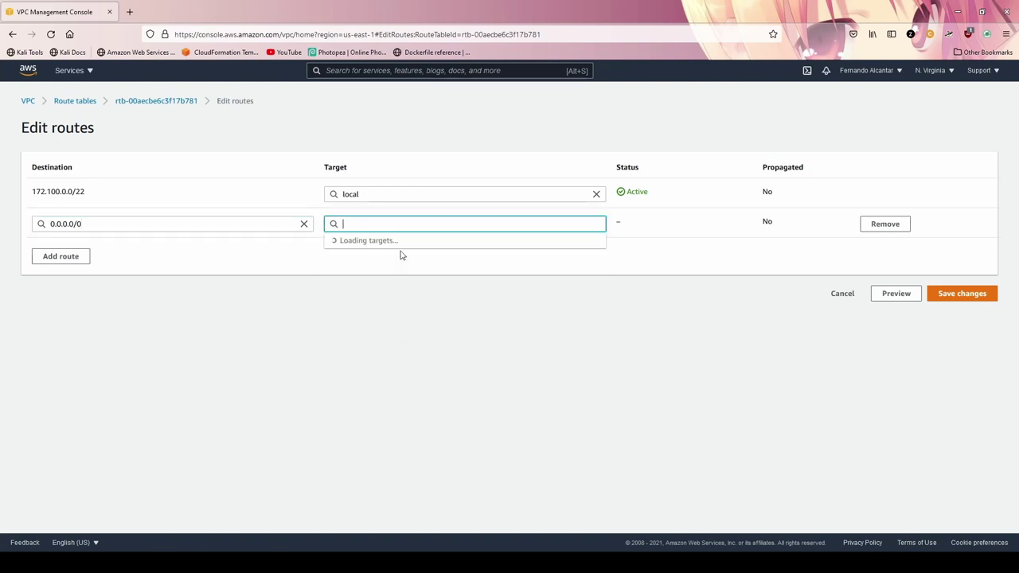
{"action": "left_click", "coordinate": [448, 243]}
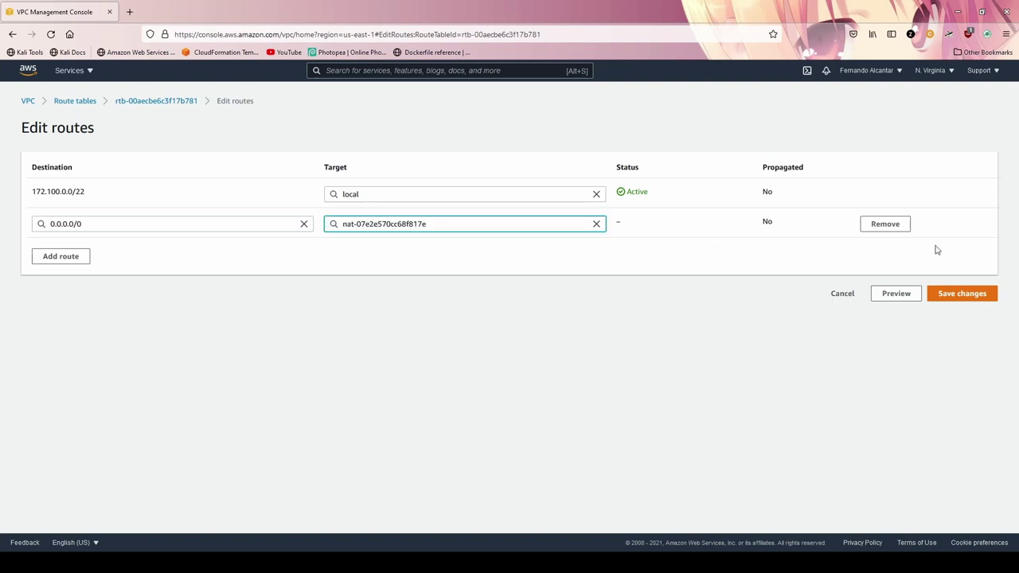
{"action": "left_click", "coordinate": [977, 296]}
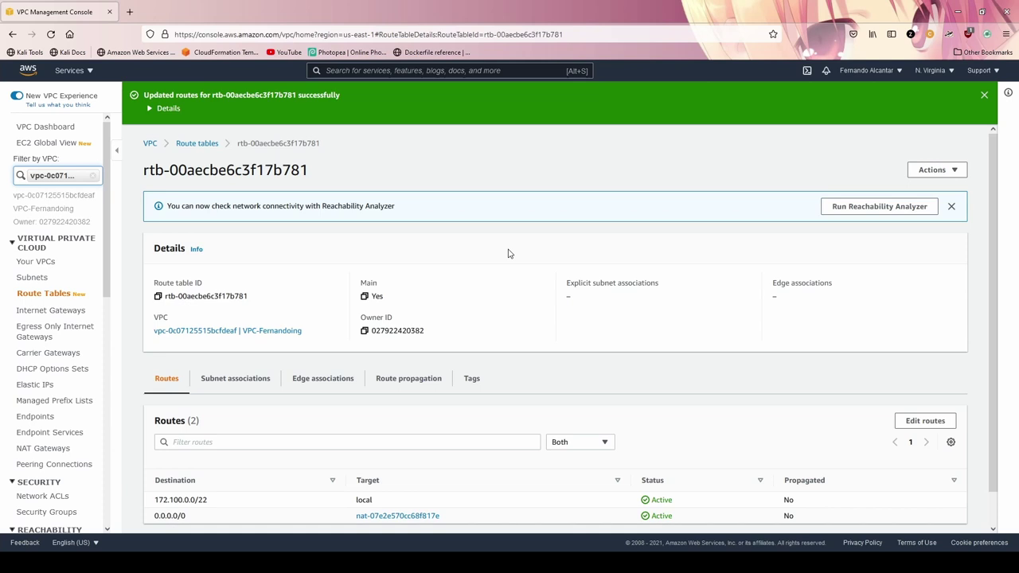
{"action": "left_click", "coordinate": [54, 450]}
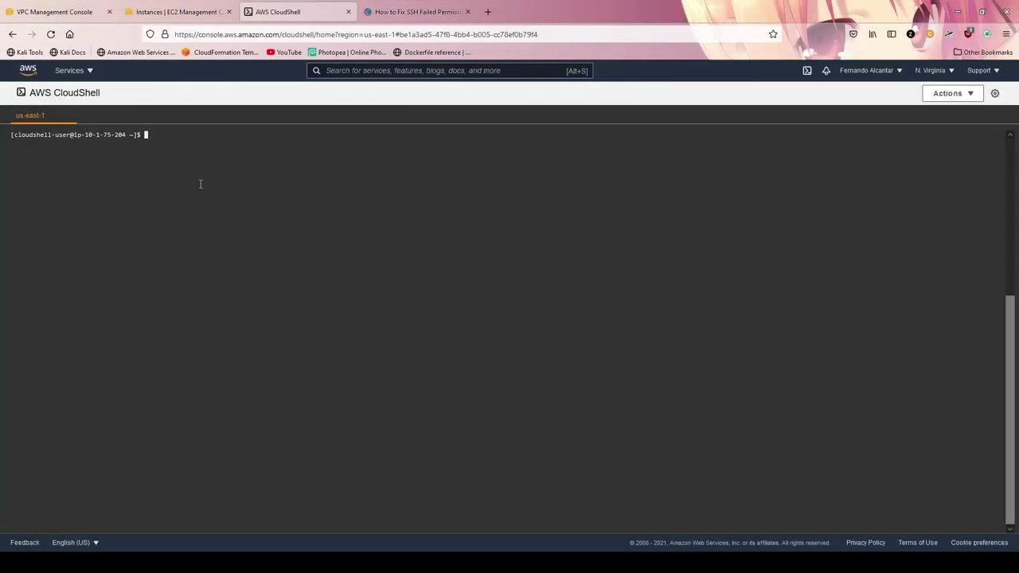
Switch to the EC2 instances and copy the example SSH connection command for the Webserver instance.
{"action": "left_click", "coordinate": [179, 12]}
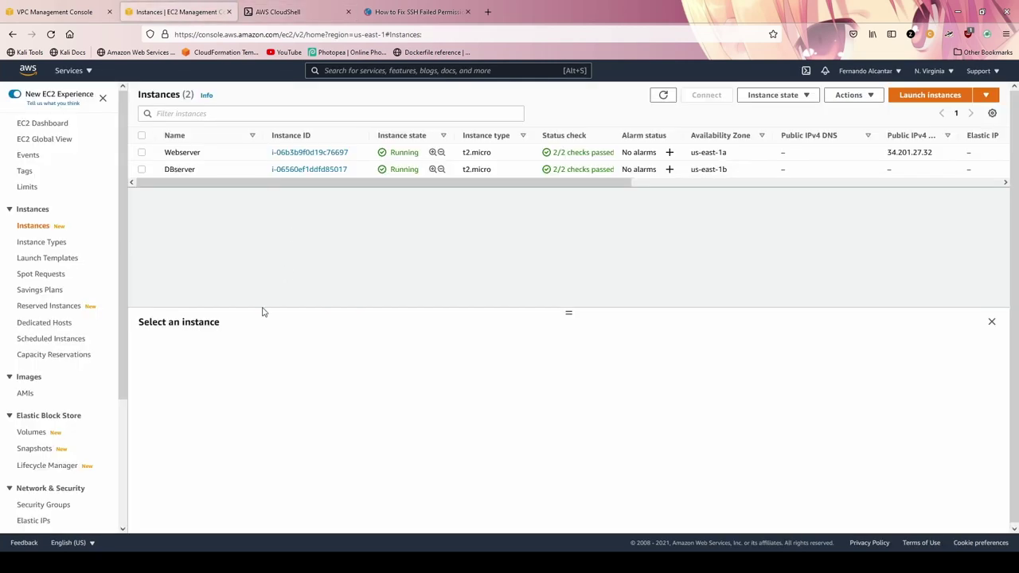
{"action": "left_click", "coordinate": [142, 153]}
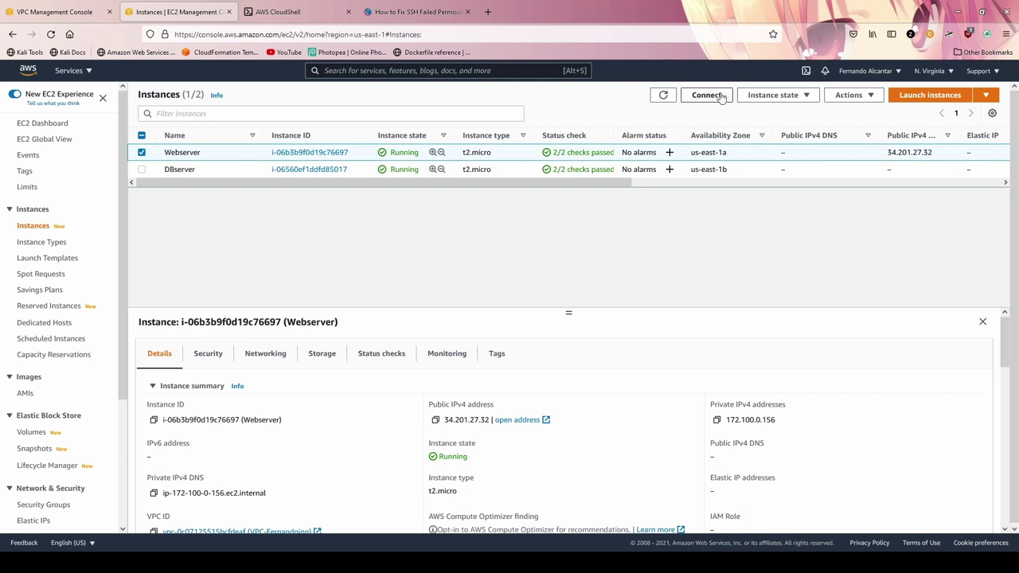
{"action": "left_click", "coordinate": [708, 95]}
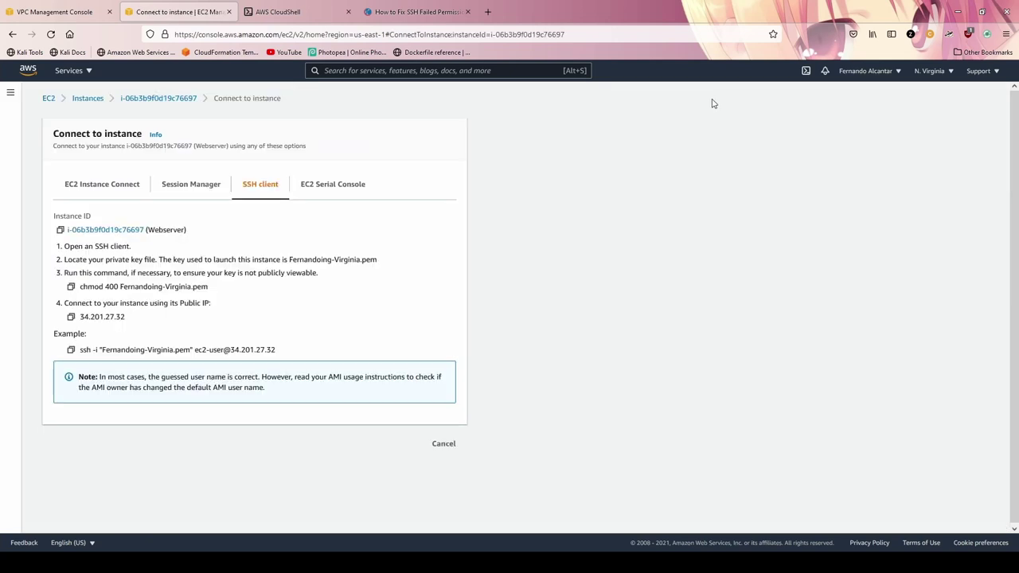
{"action": "left_click", "coordinate": [70, 350]}
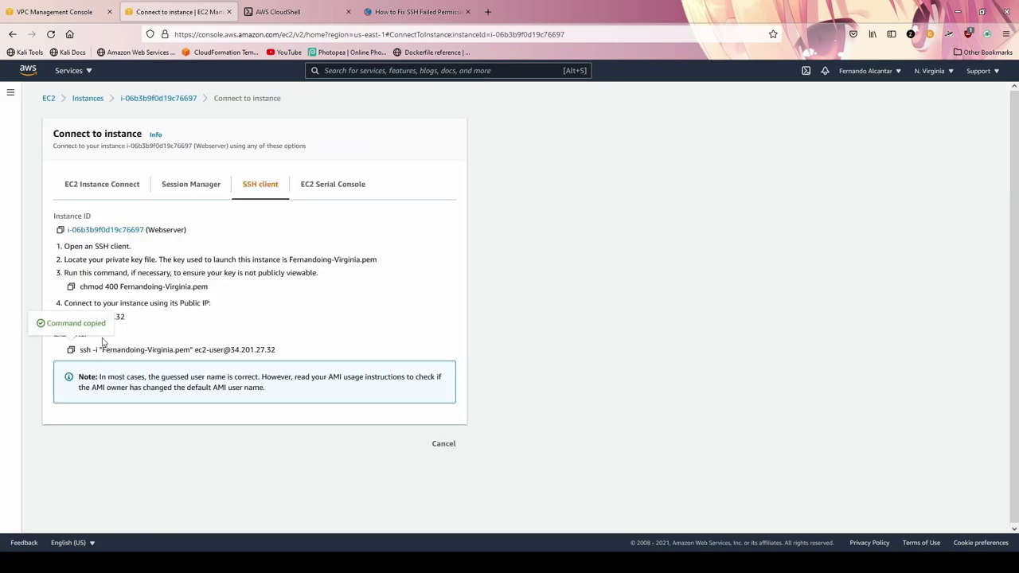
Switch to CloudShell, connect to the Webserver over SSH with the copied command, and list its files to find the private key.
{"action": "left_click", "coordinate": [276, 10]}
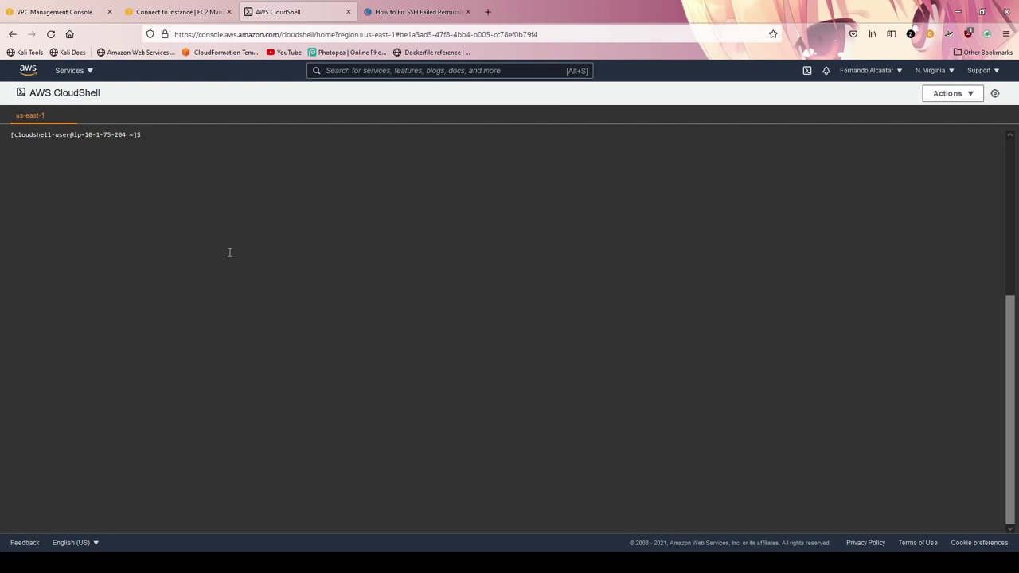
{"action": "key", "text": "ctrl+v"}
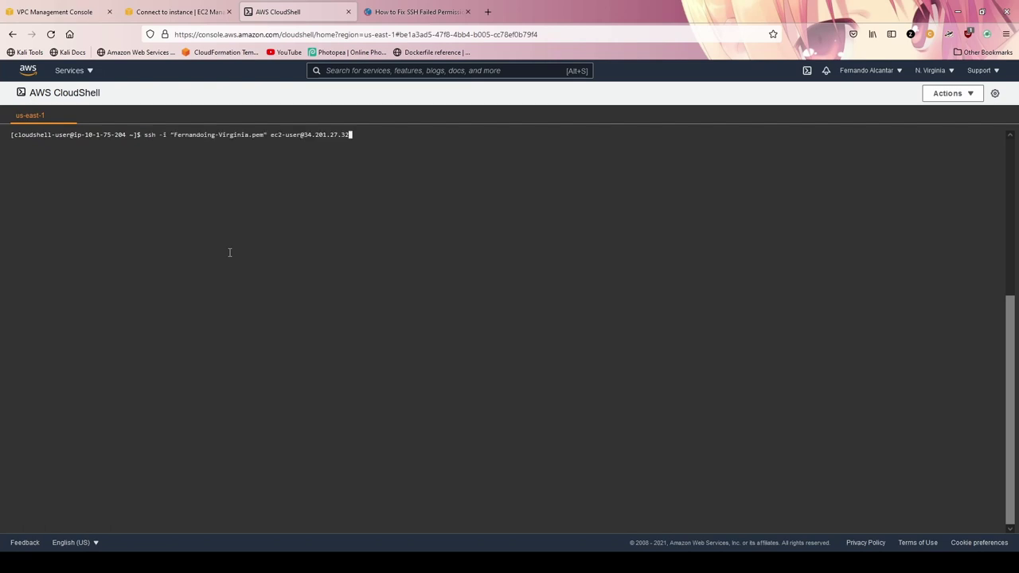
{"action": "key", "text": "Return"}
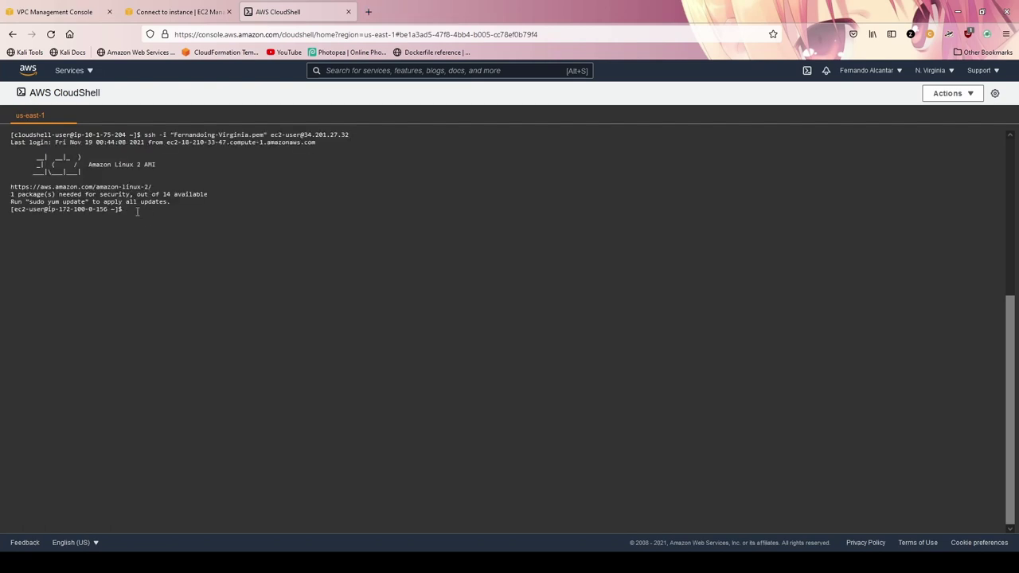
{"action": "type", "text": "ls"}
{"action": "key", "text": "Return"}
{"action": "left_click_drag", "start_coordinate": [109, 219], "coordinate": [7, 218]}
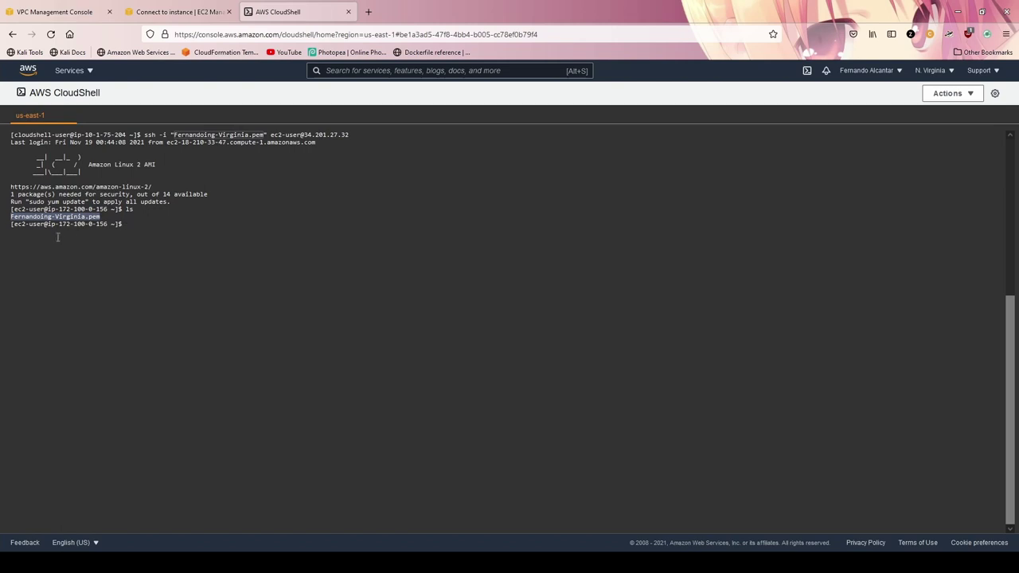
Return to the EC2 instances list and select the DBserver instance.
{"action": "left_click", "coordinate": [164, 10]}
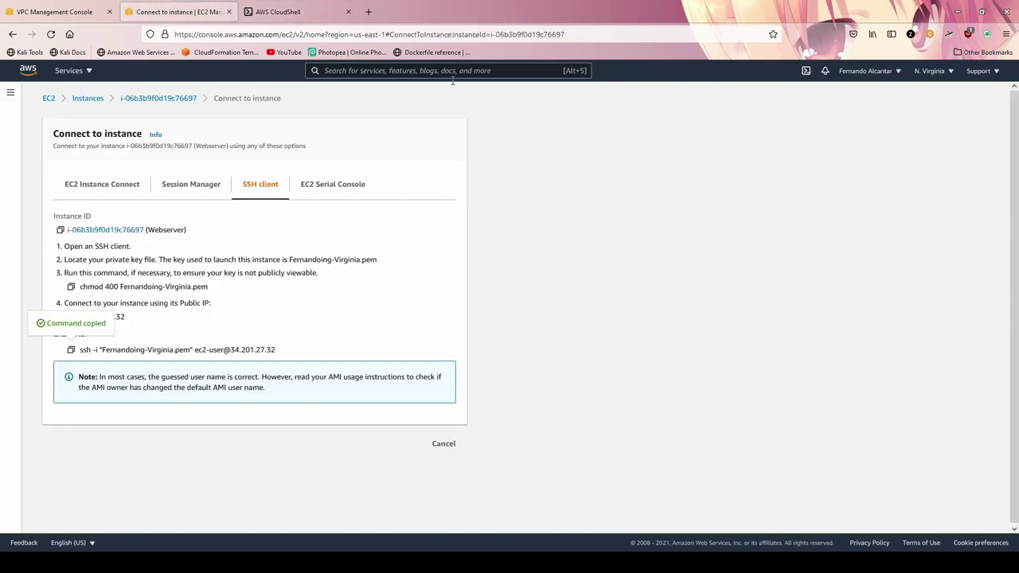
{"action": "left_click", "coordinate": [88, 98]}
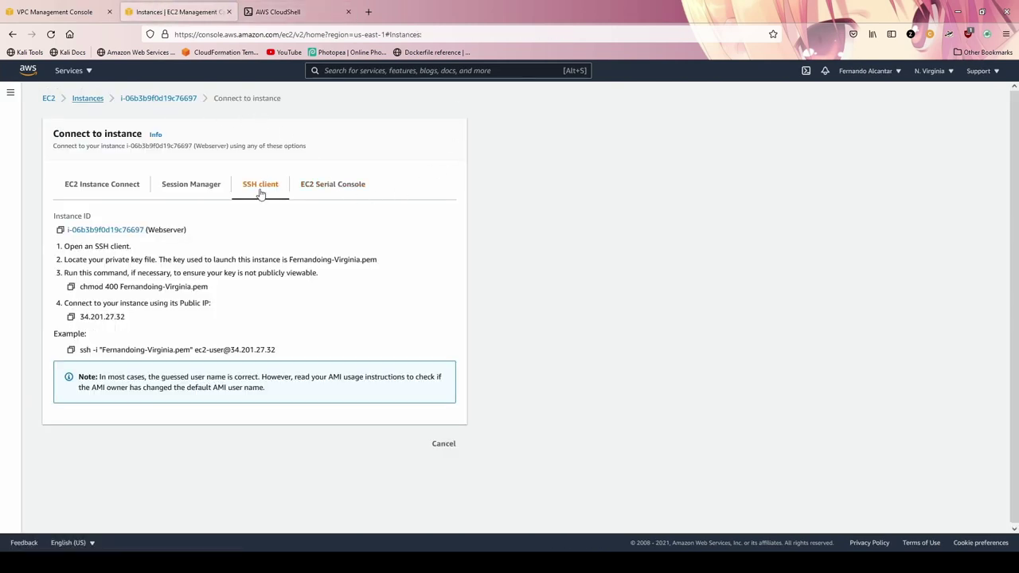
{"action": "left_click", "coordinate": [246, 170]}
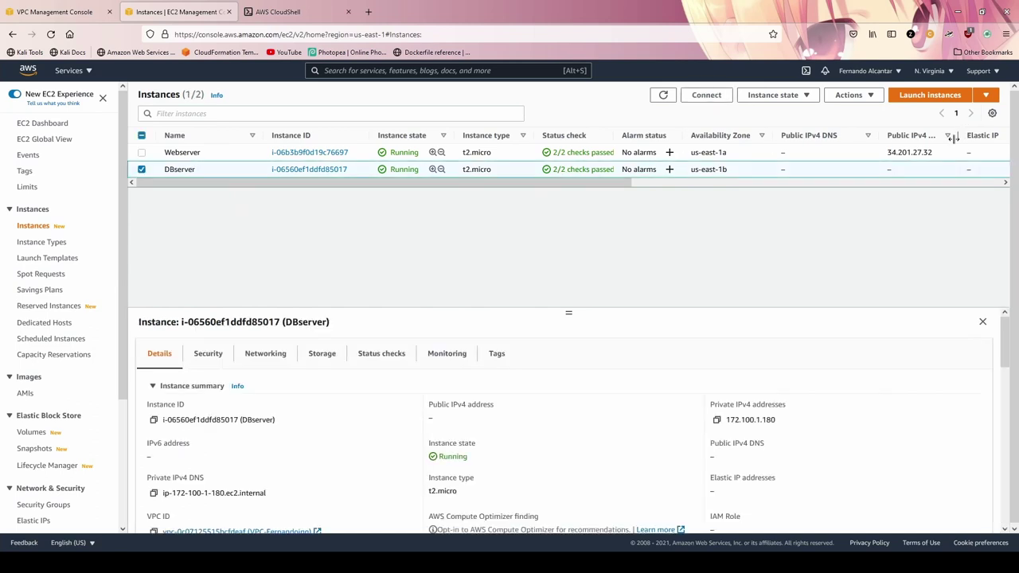
{"action": "left_click", "coordinate": [716, 420]}
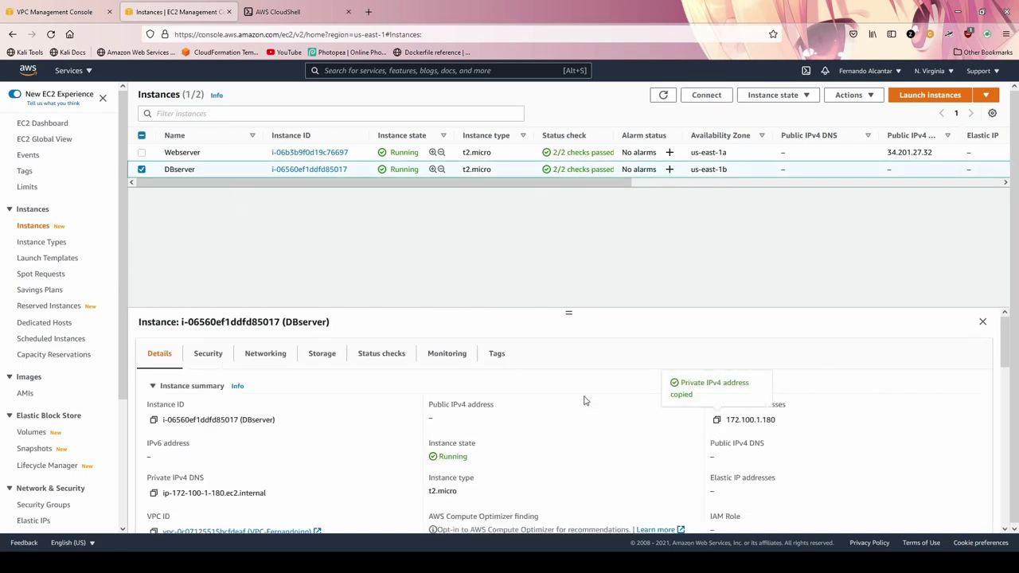
{"action": "left_click", "coordinate": [269, 11]}
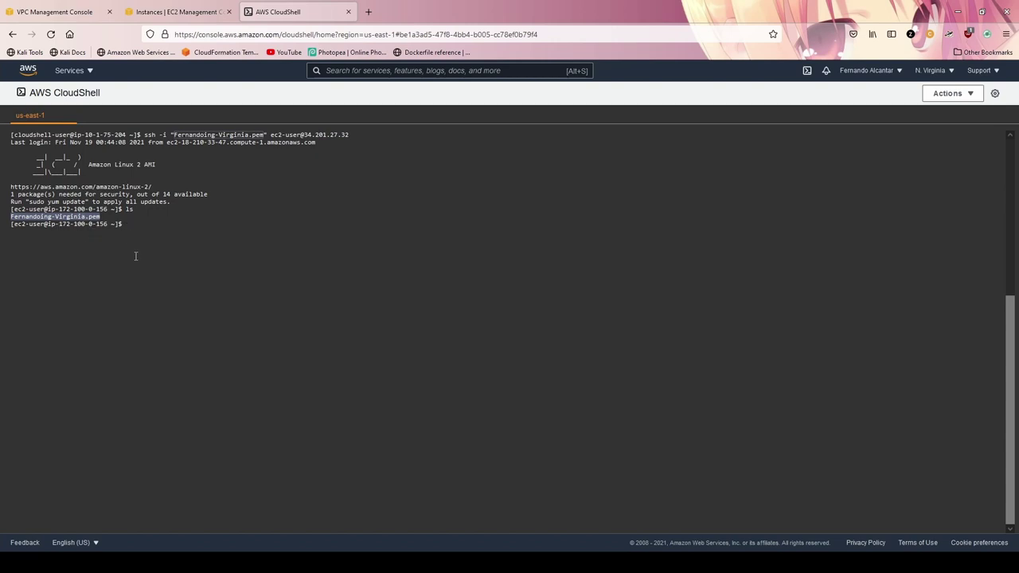
{"action": "key", "text": "ctrl+v"}
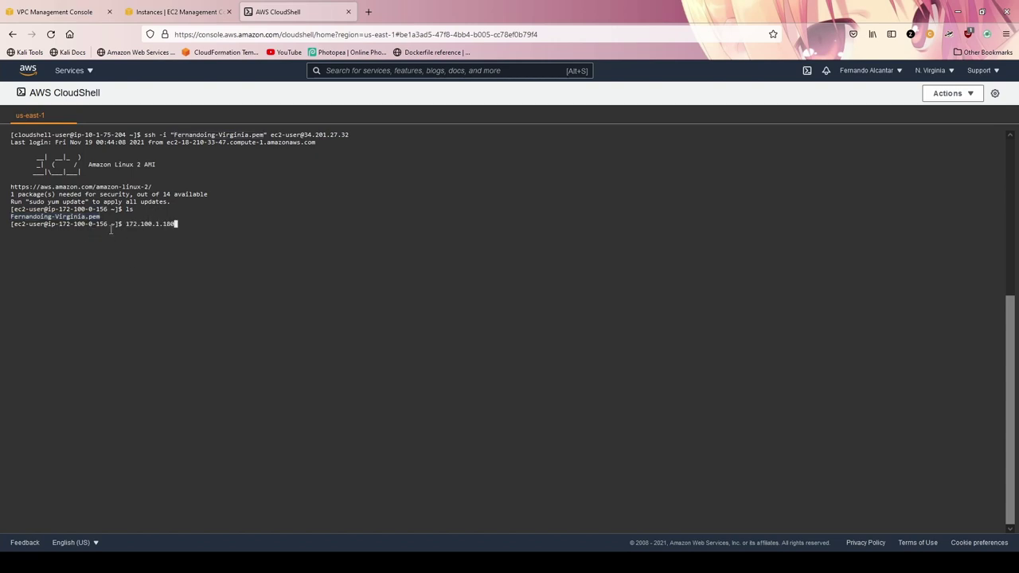
{"action": "left_click_drag", "start_coordinate": [14, 224], "coordinate": [109, 223]}
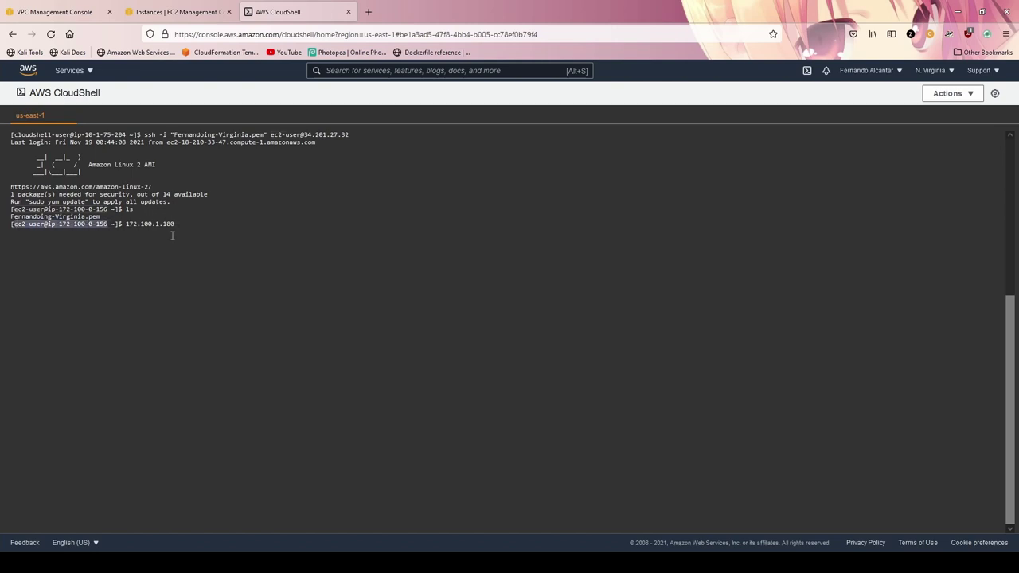
{"action": "key", "text": "BackSpace"}
{"action": "key", "text": "BackSpace"}
{"action": "key", "text": "BackSpace"}
{"action": "key", "text": "BackSpace"}
{"action": "key", "text": "BackSpace"}
{"action": "key", "text": "BackSpace"}
{"action": "key", "text": "BackSpace"}
{"action": "key", "text": "BackSpace"}
{"action": "key", "text": "BackSpace"}
{"action": "key", "text": "BackSpace"}
{"action": "key", "text": "BackSpace"}
{"action": "key", "text": "BackSpace"}
{"action": "key", "text": "BackSpace"}
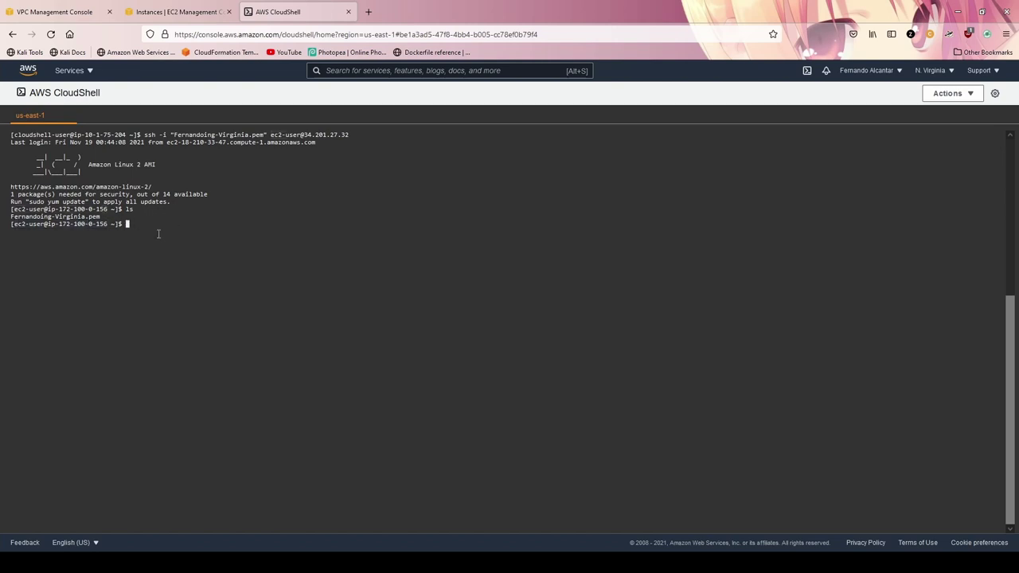
Open the SSH connection instructions for the DBserver and copy the example command with its private IP.
{"action": "left_click", "coordinate": [179, 11]}
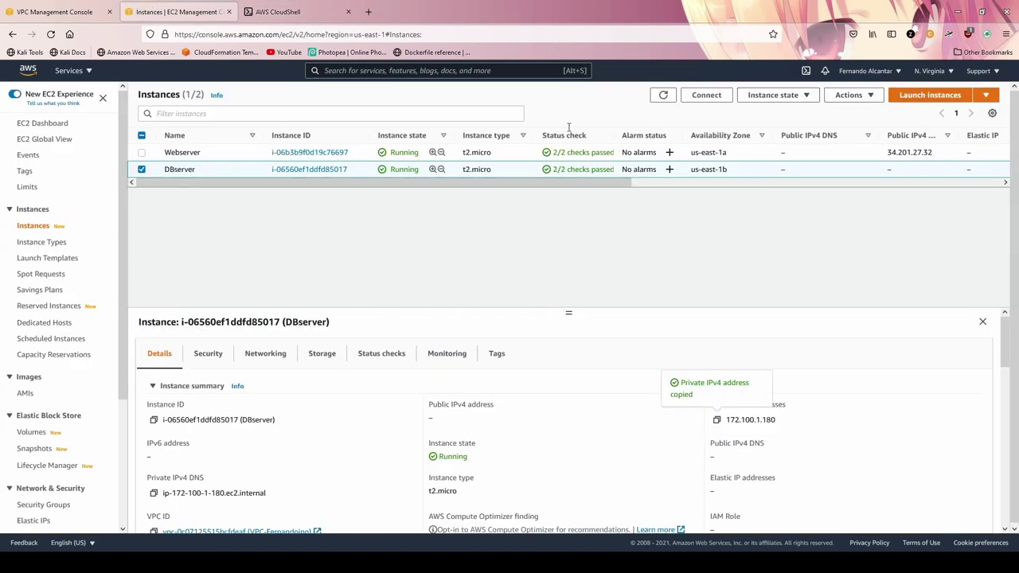
{"action": "left_click", "coordinate": [706, 94]}
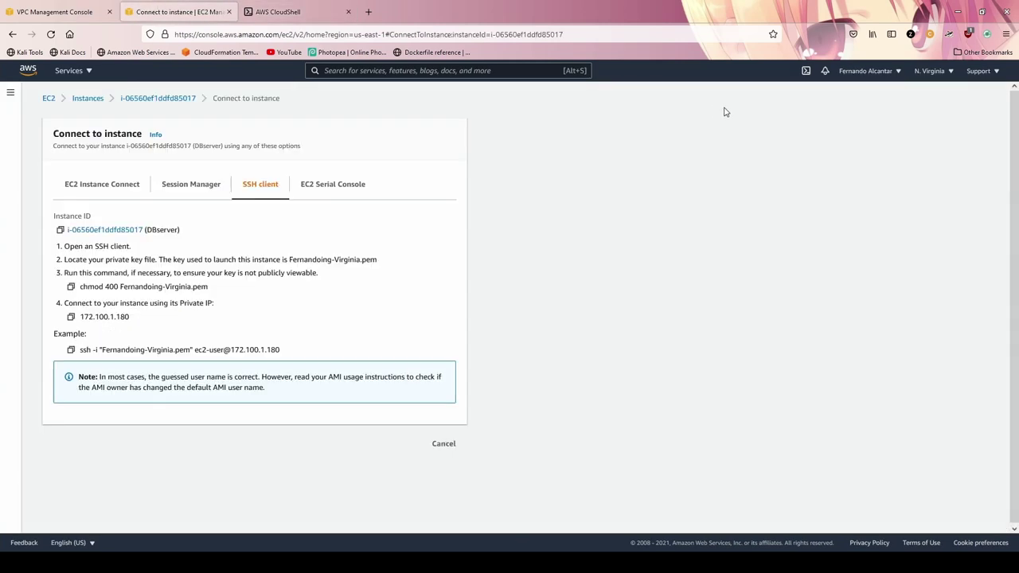
{"action": "left_click", "coordinate": [71, 350]}
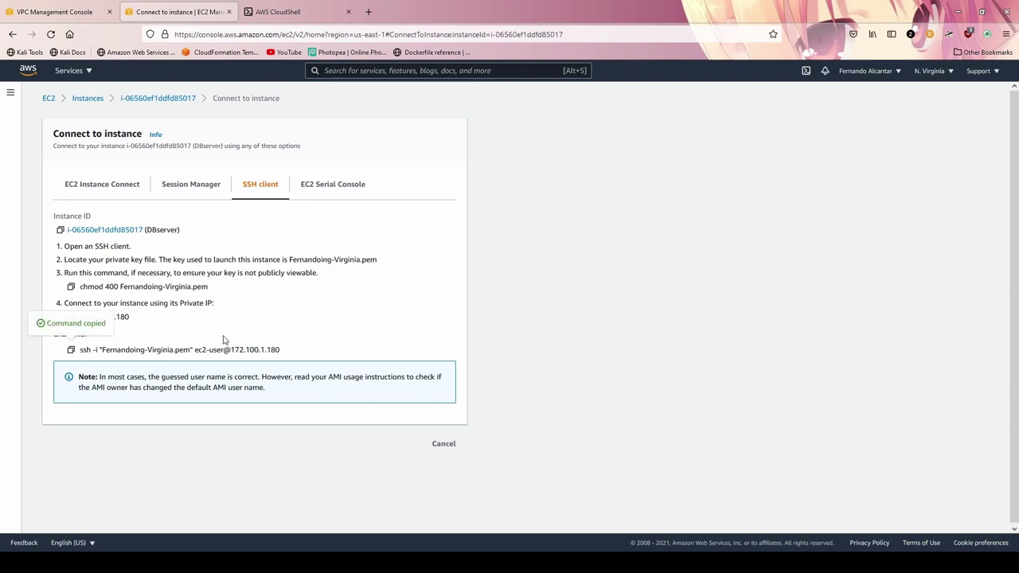
{"action": "mouse_move", "coordinate": [230, 351]}
{"action": "left_mouse_down"}
{"action": "mouse_move", "coordinate": [283, 351]}
{"action": "mouse_move", "coordinate": [225, 355]}
{"action": "left_mouse_up"}
{"action": "left_click", "coordinate": [292, 353]}
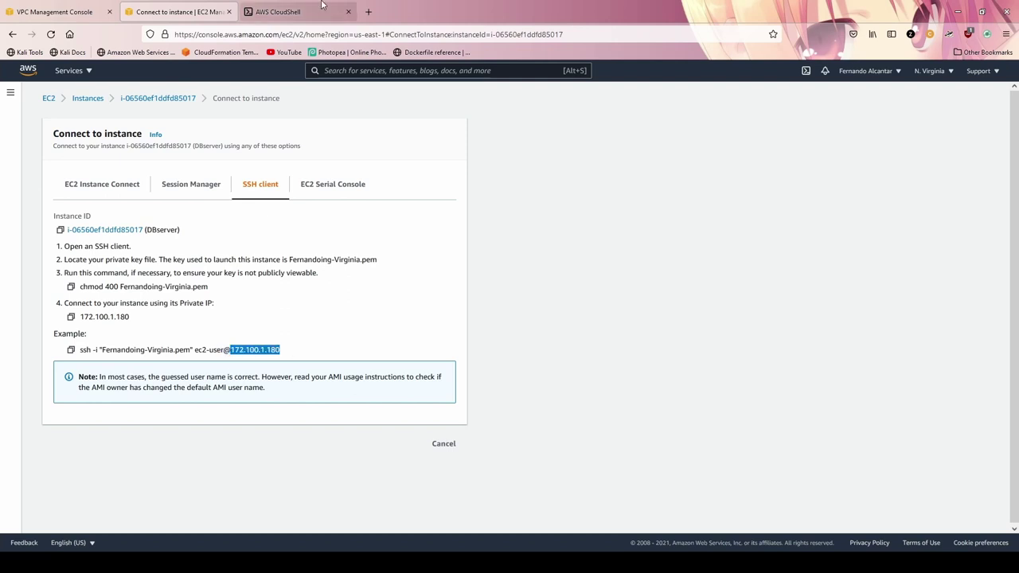
Connect from the Webserver session in CloudShell to the DBserver at 172.100.1.180 with the copied SSH command.
{"action": "left_click", "coordinate": [329, 14]}
{"action": "key", "text": "ctrl+v"}
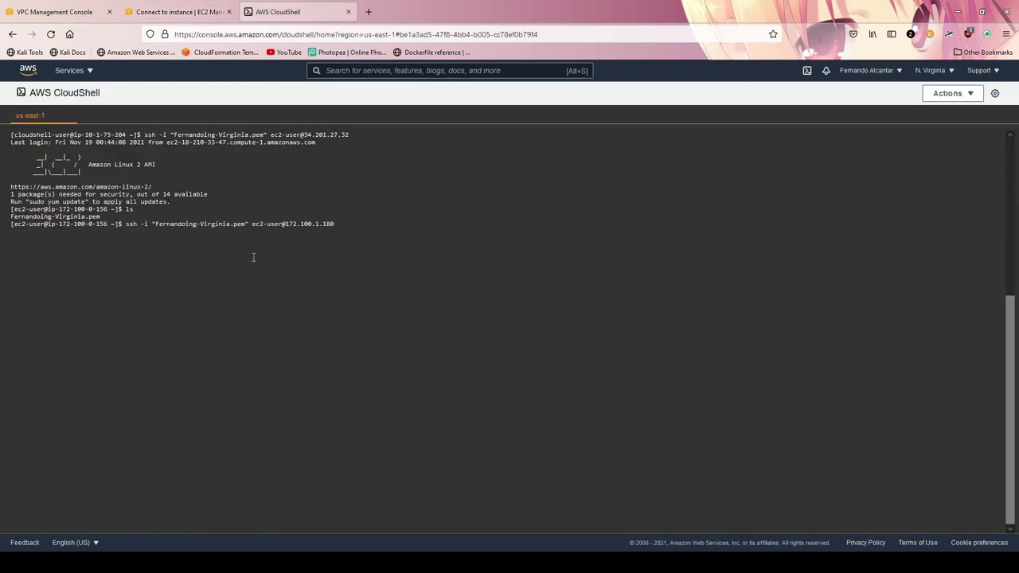
{"action": "key", "text": "Return"}
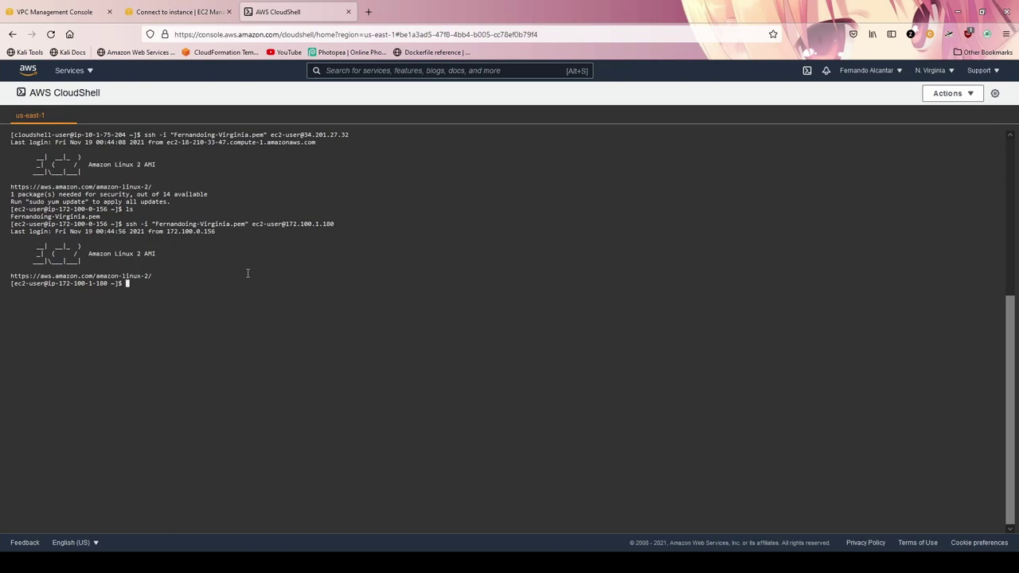
Update the DBserver's packages with sudo yum update -y and clear the terminal.
{"action": "type", "text": "sudo yum update -y"}
{"action": "key", "text": "Return"}
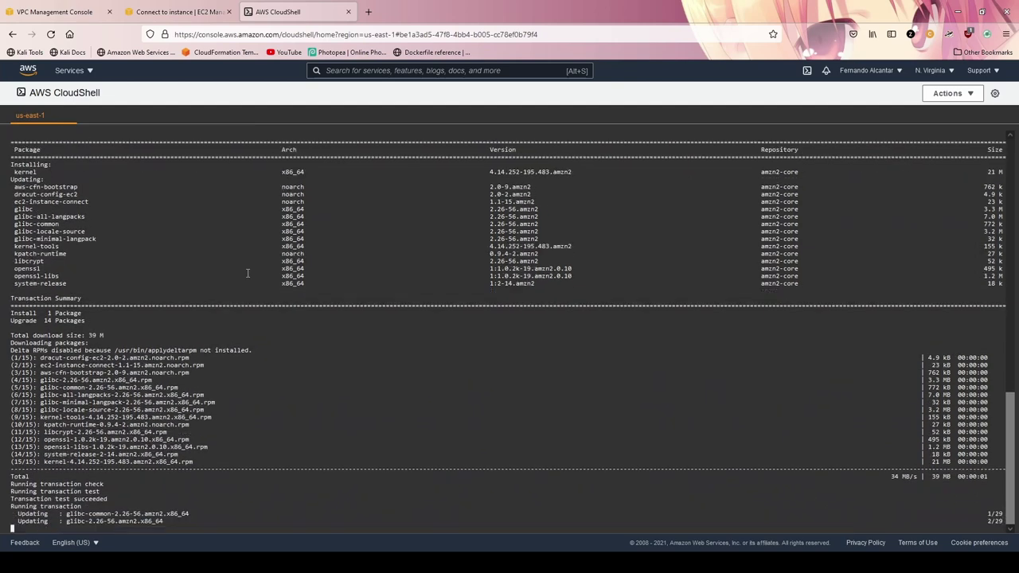
{"action": "type", "text": "clear"}
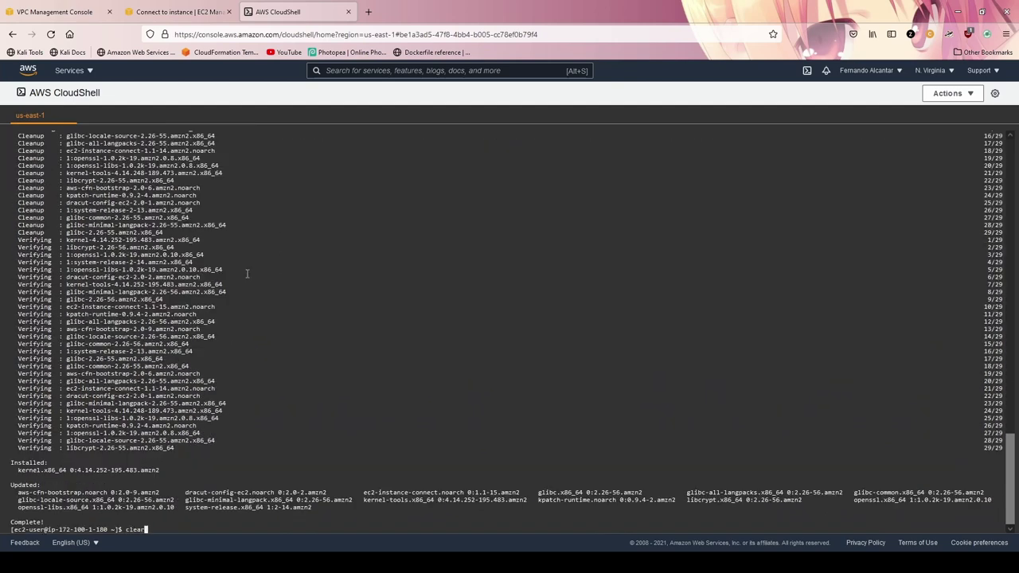
{"action": "key", "text": "Return"}
{"action": "type", "text": "ping www.go"}
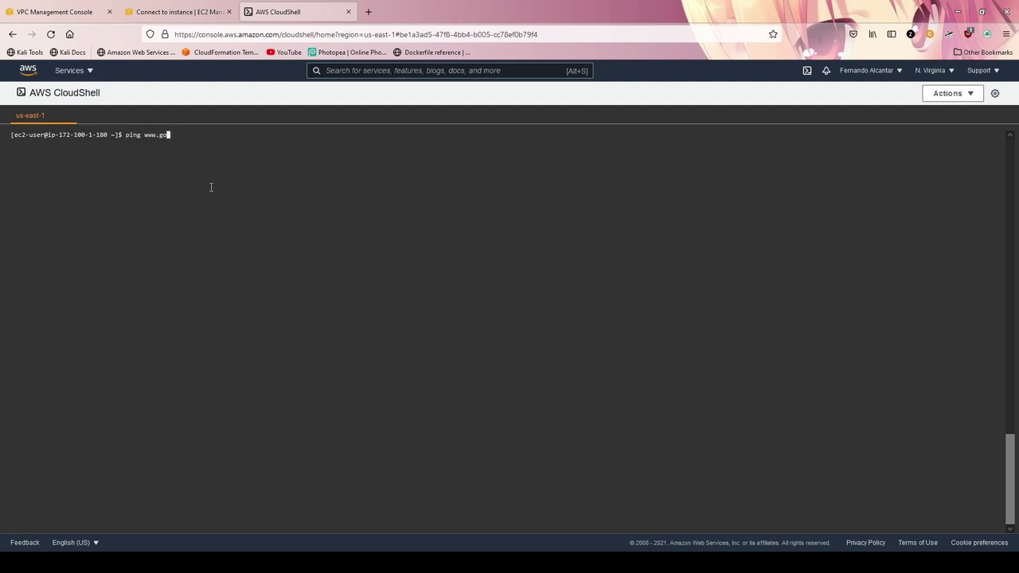
{"action": "type", "text": "ogle.com"}
{"action": "key", "text": "Return"}
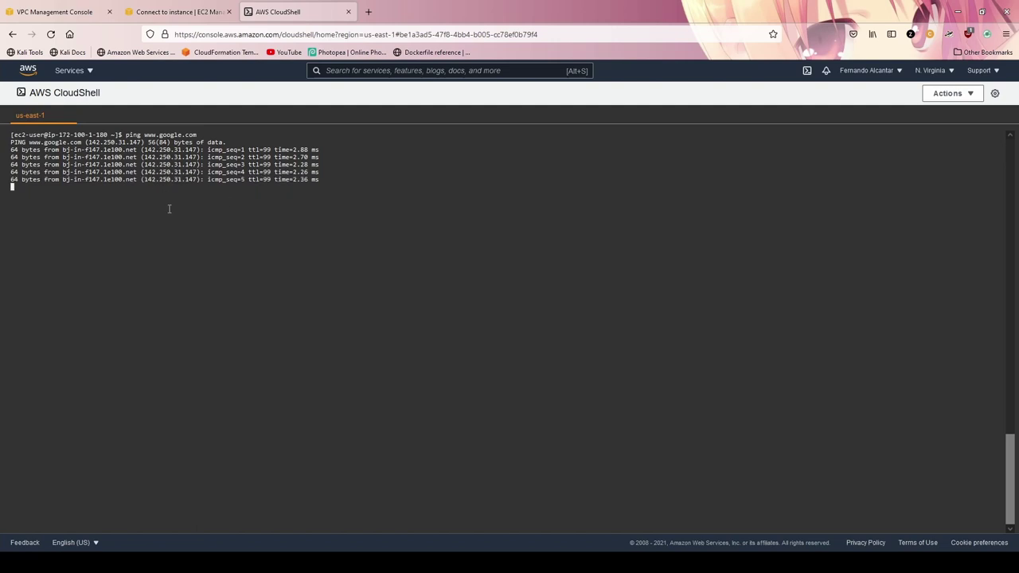
{"action": "key", "text": "ctrl+c"}
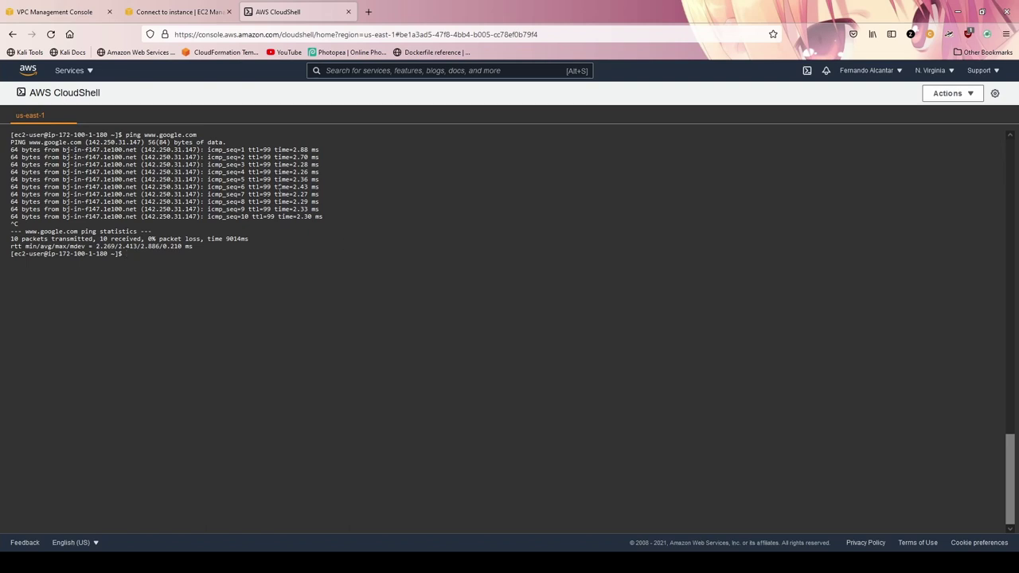
Remove the 0.0.0.0/0 route to the NAT gateway from the VPC's main route table and save the changes.
{"action": "left_click", "coordinate": [68, 7]}
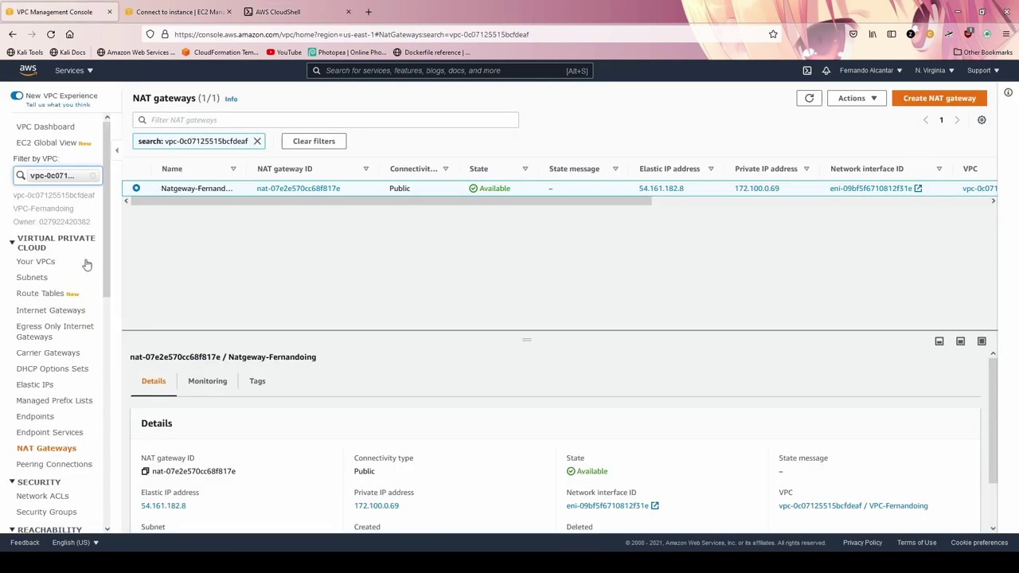
{"action": "left_click", "coordinate": [47, 294]}
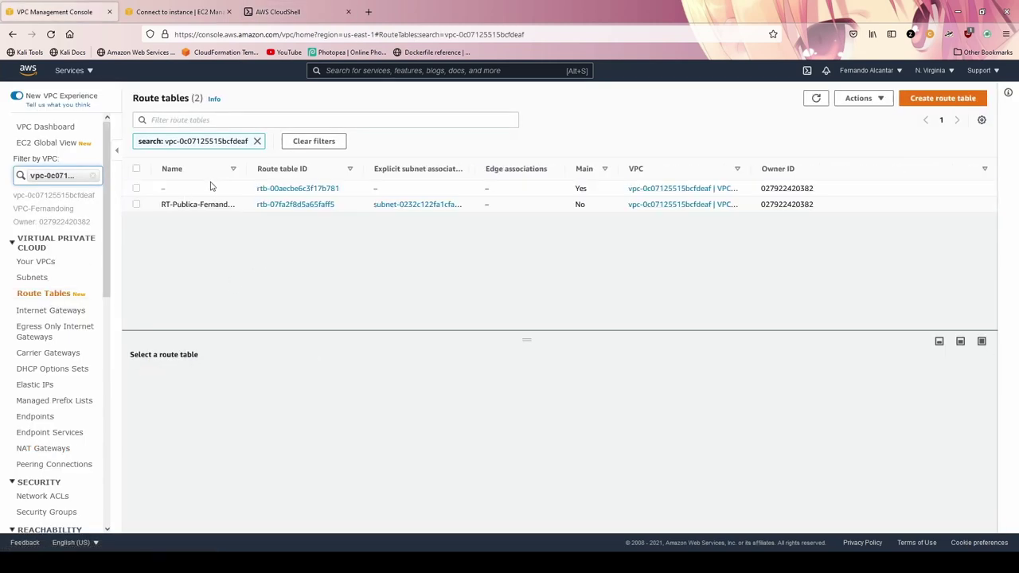
{"action": "left_click", "coordinate": [211, 188]}
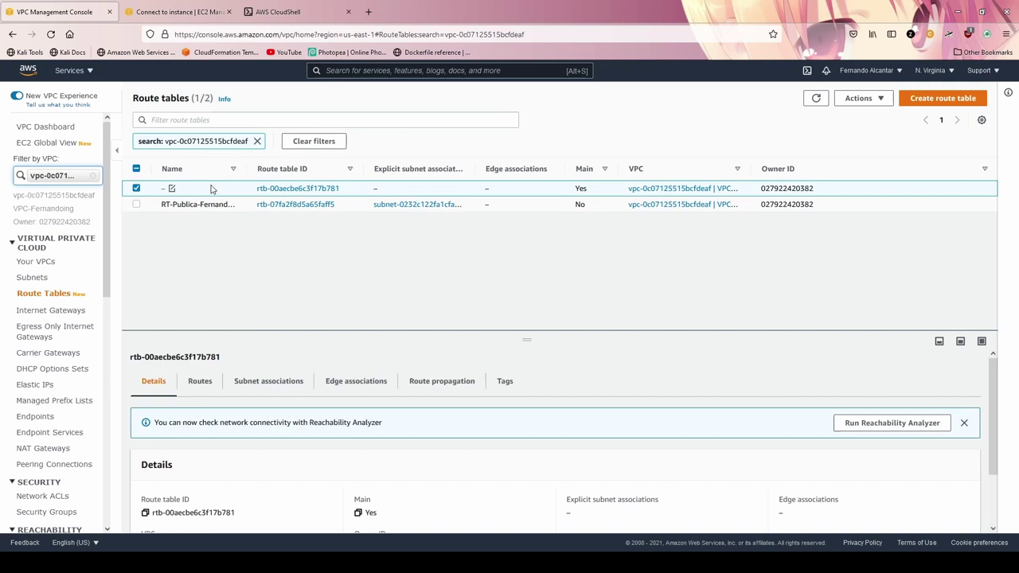
{"action": "left_click", "coordinate": [204, 385]}
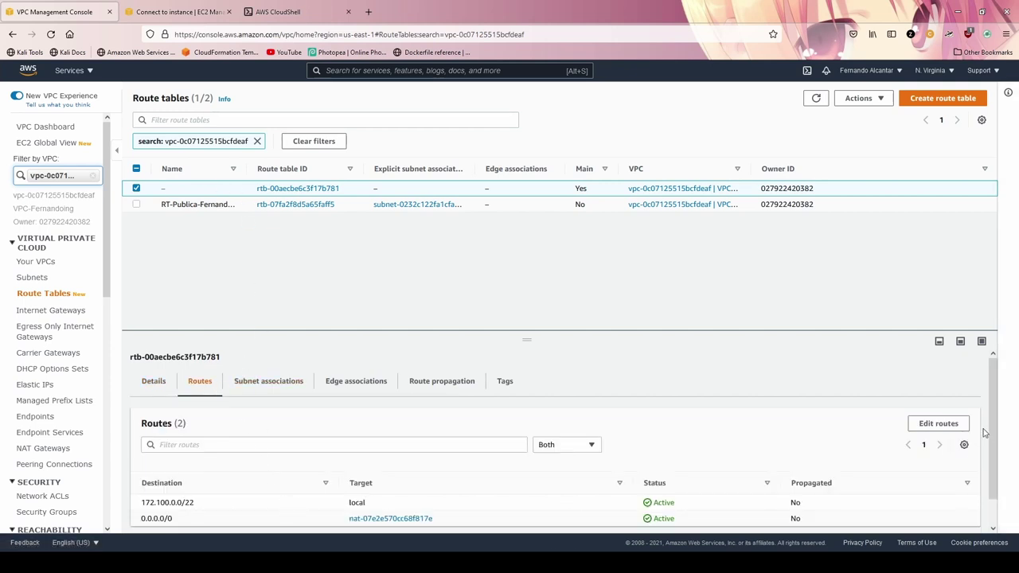
{"action": "left_click", "coordinate": [945, 425]}
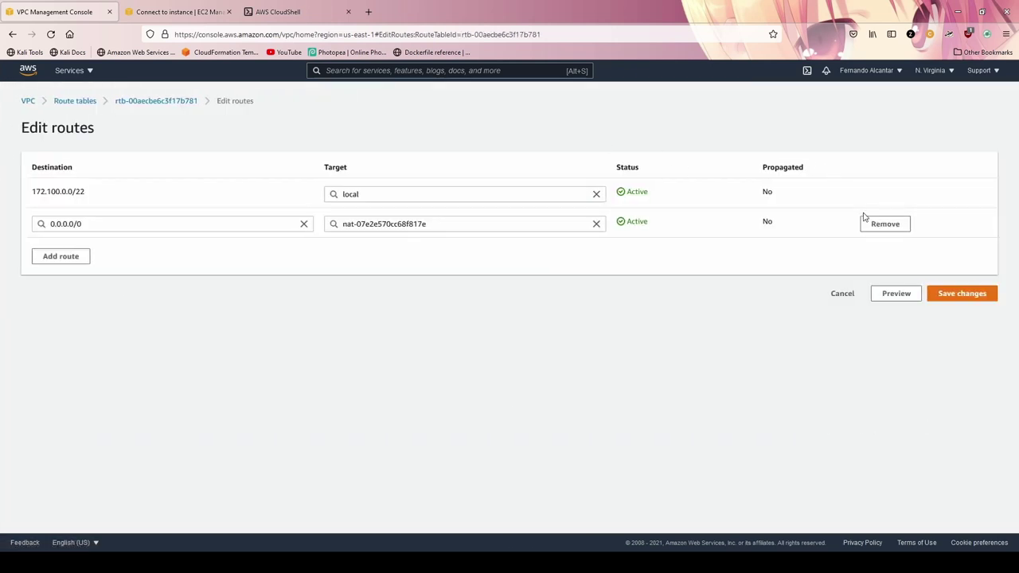
{"action": "left_click", "coordinate": [884, 224]}
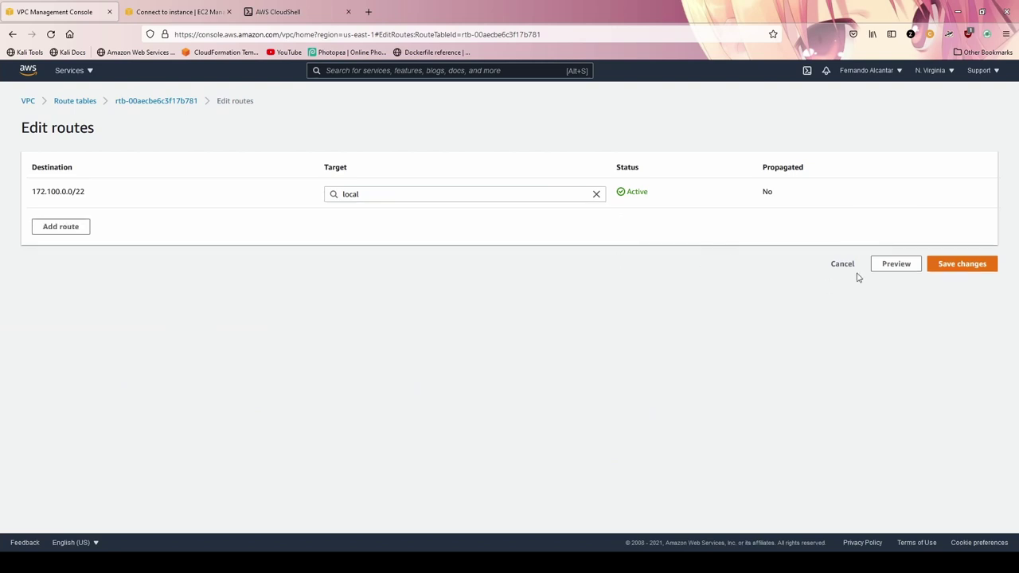
{"action": "left_click", "coordinate": [951, 264]}
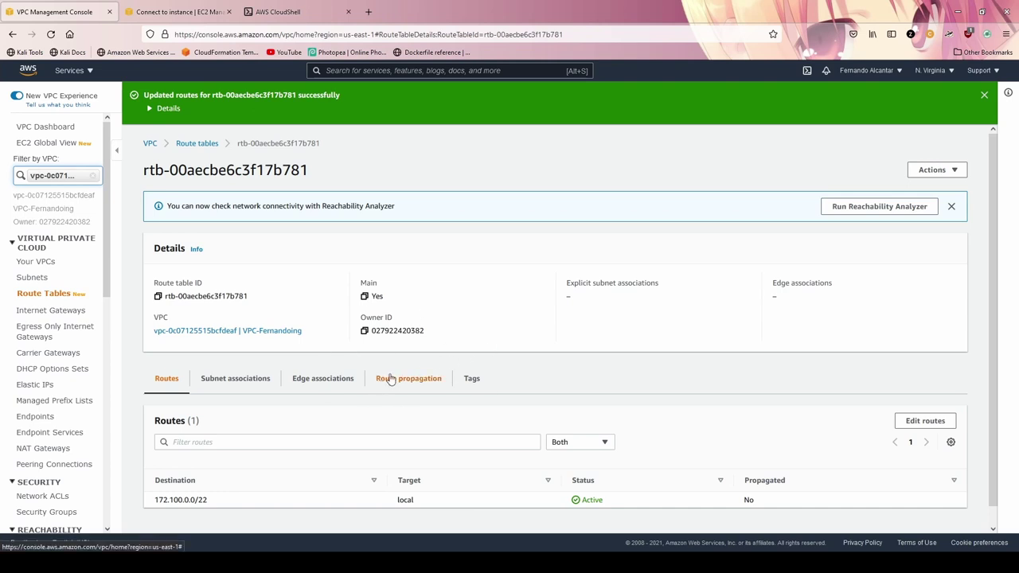
{"action": "left_click", "coordinate": [268, 7]}
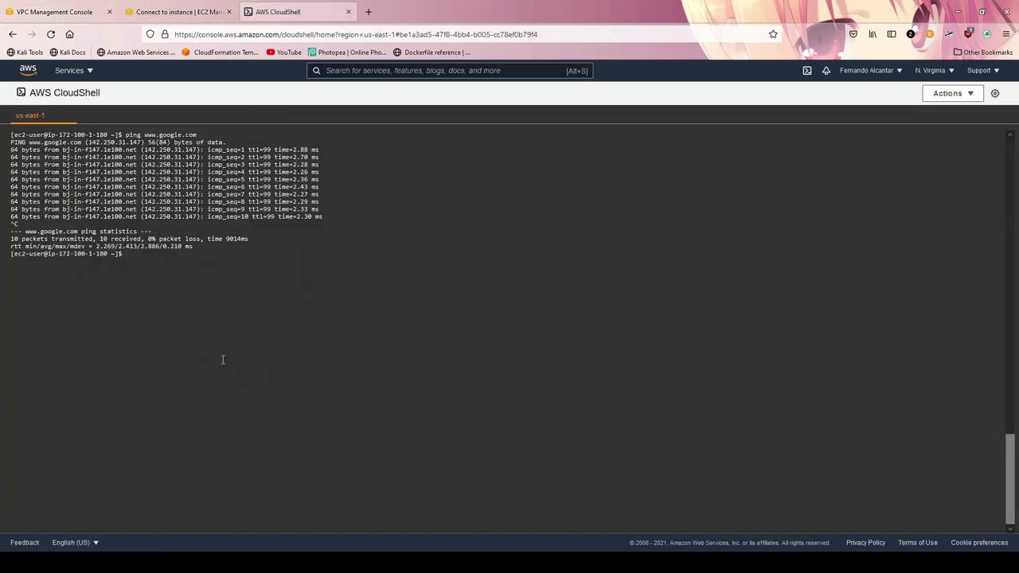
{"action": "key", "text": "Up"}
{"action": "key", "text": "Return"}
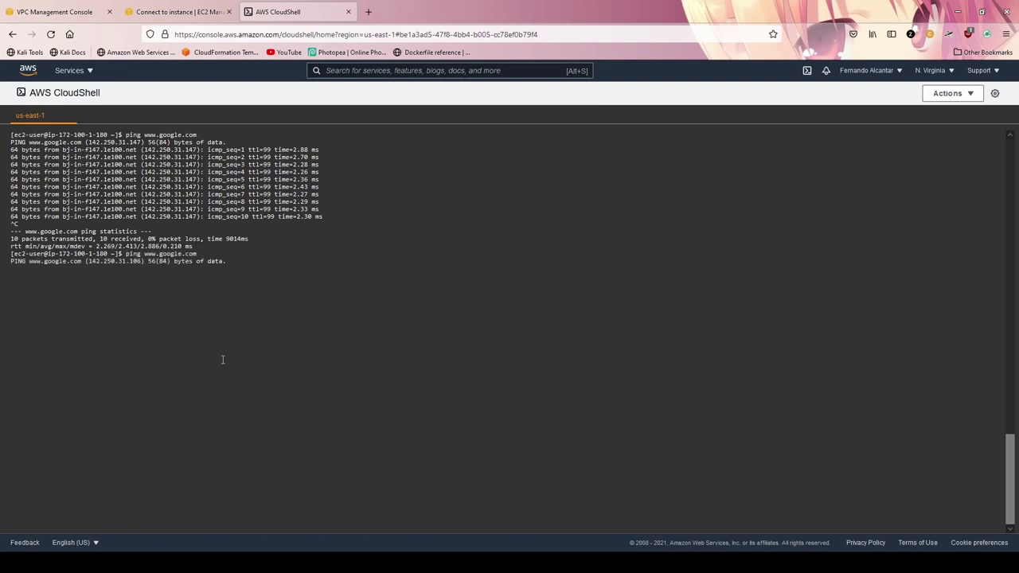